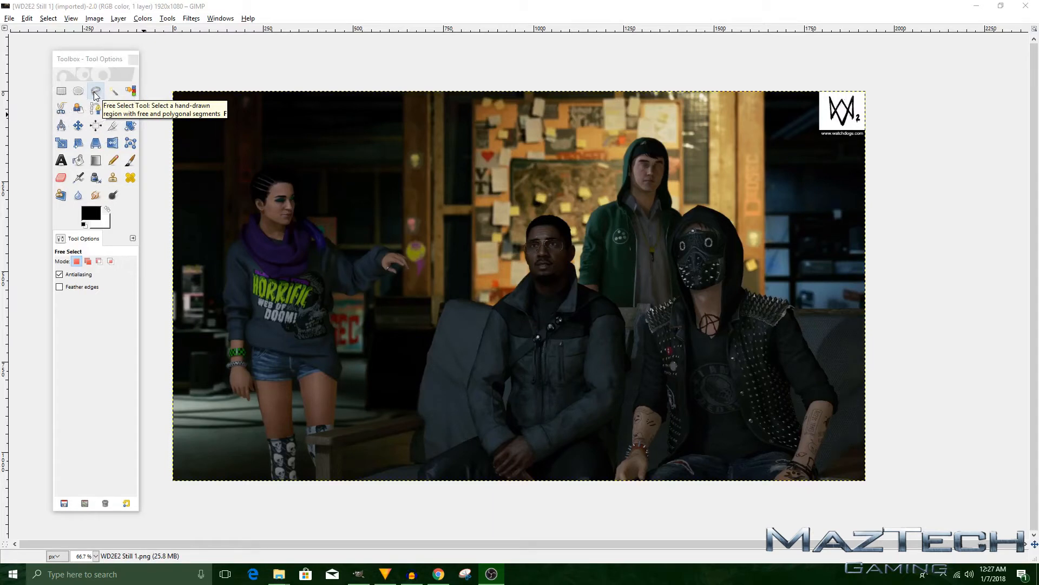
# Start a free selection at the image's lower edge and outline the wooden armrest up to the sofa back
pyautogui.click(315, 479)
pyautogui.click(314, 444)
pyautogui.click(306, 443)
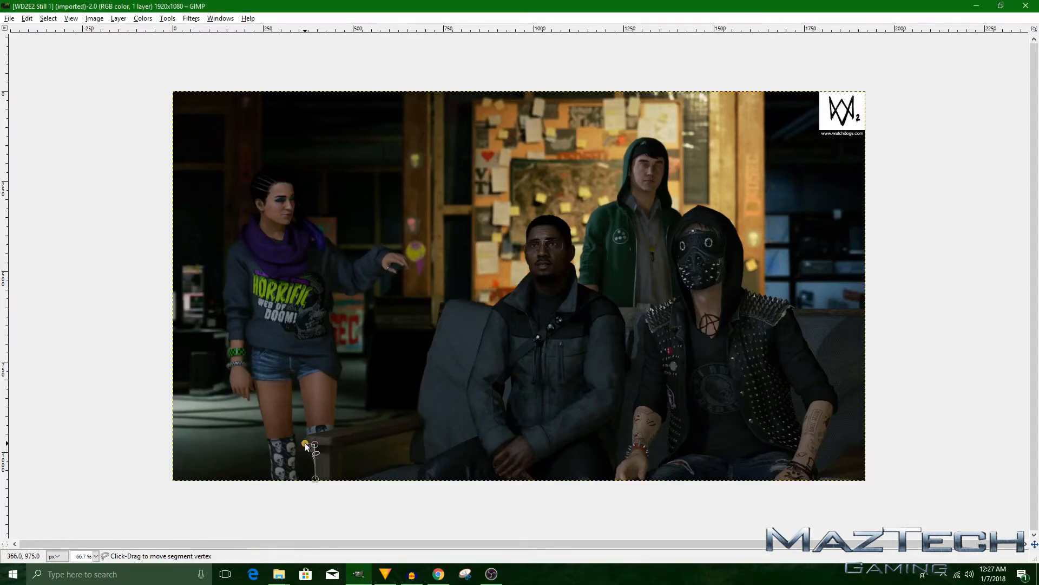
pyautogui.click(305, 435)
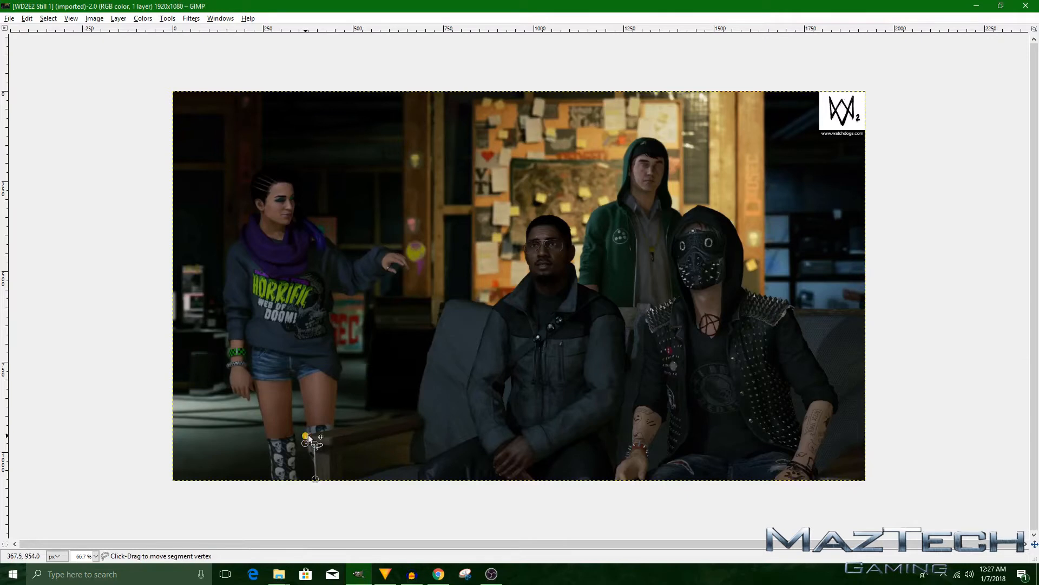
pyautogui.click(418, 412)
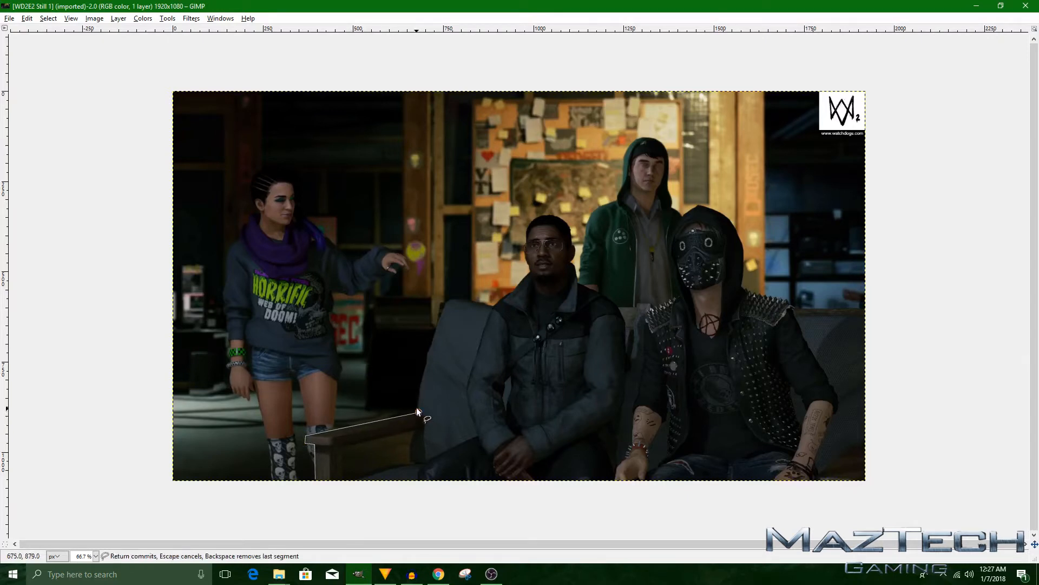
# Extend the selection outline up along the sofa back and over the seated man's shoulder to his collar
pyautogui.click(427, 364)
pyautogui.click(427, 352)
pyautogui.click(431, 346)
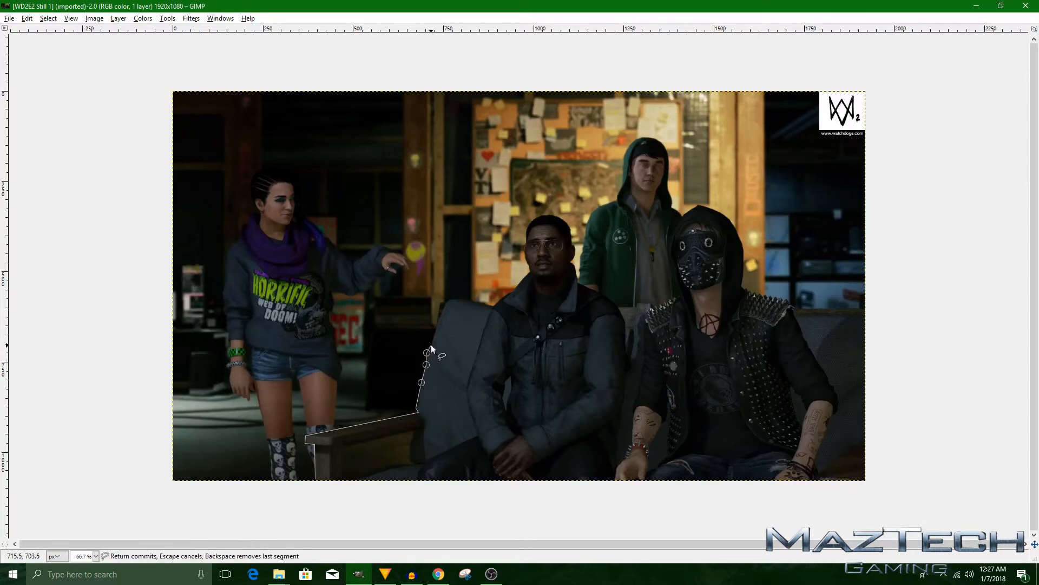
pyautogui.click(446, 302)
pyautogui.click(459, 297)
pyautogui.click(492, 305)
pyautogui.click(528, 273)
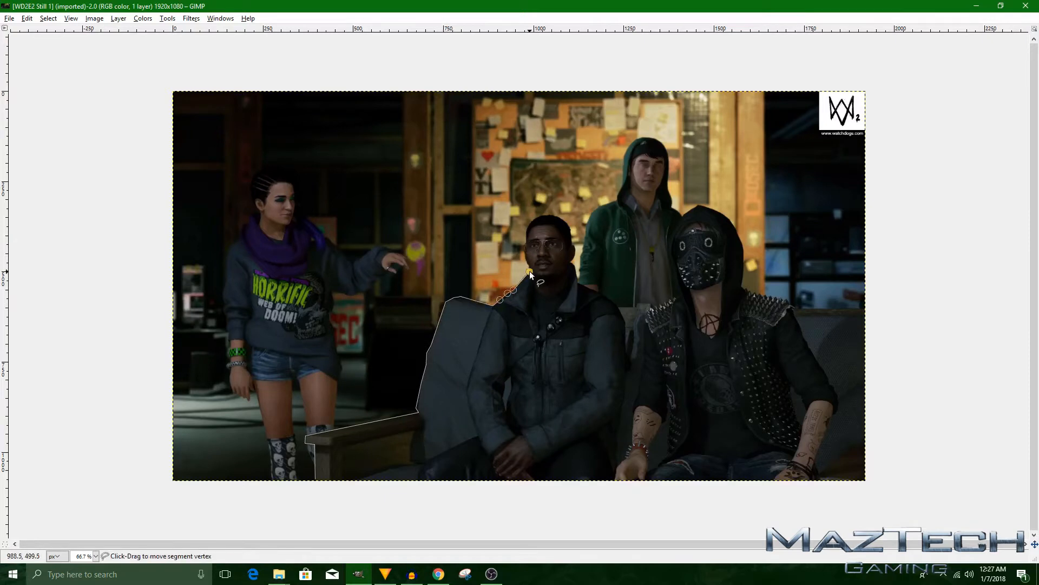
# Zoom to 200% and trace the outline around the seated man's face, hair and ear down to his collar
pyautogui.click(95, 556)
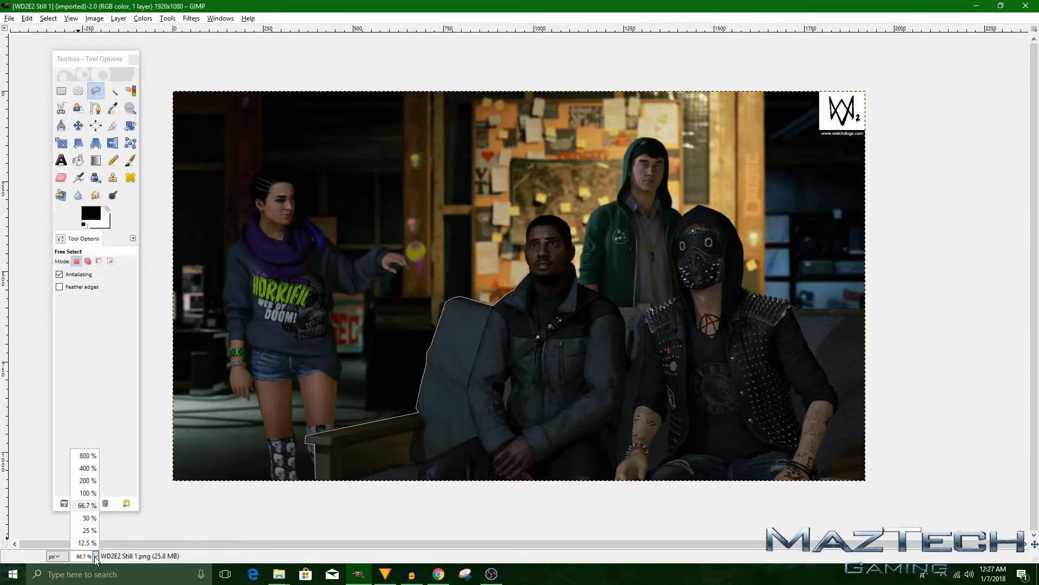
pyautogui.click(89, 481)
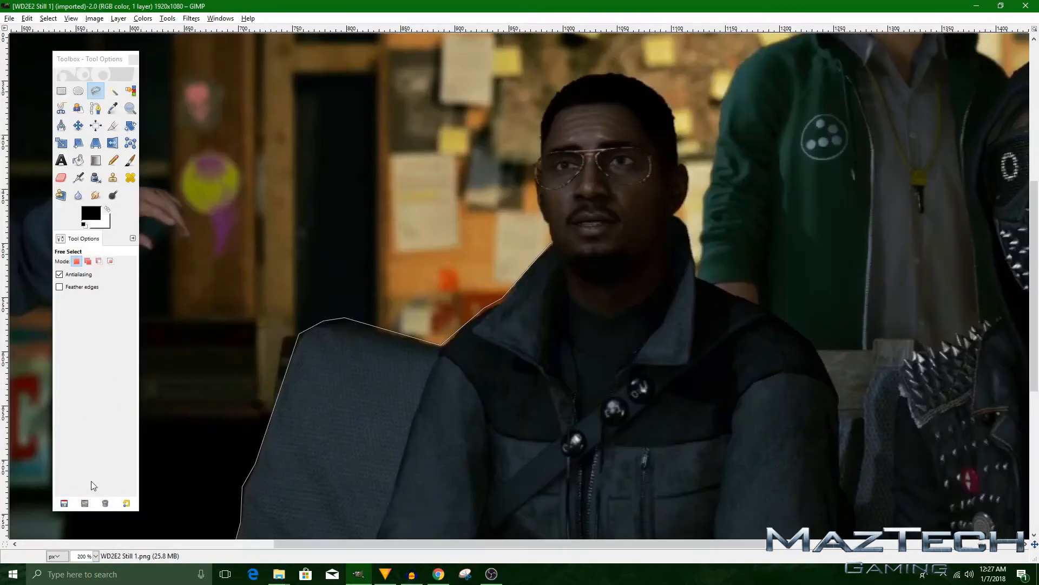
pyautogui.click(451, 353)
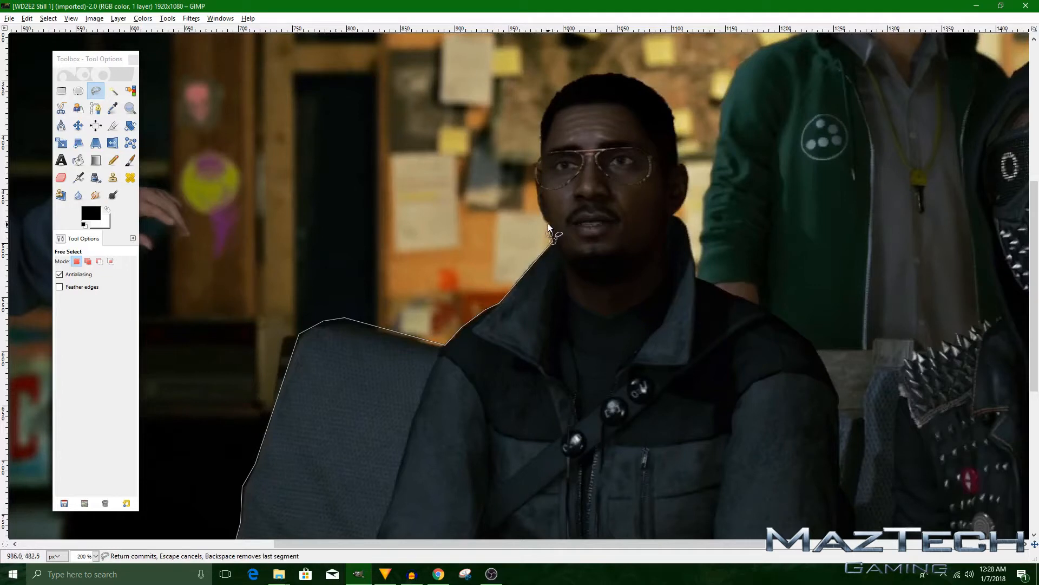
pyautogui.click(550, 233)
pyautogui.click(535, 180)
pyautogui.click(535, 163)
pyautogui.click(541, 156)
pyautogui.click(540, 124)
pyautogui.click(612, 73)
pyautogui.click(686, 166)
pyautogui.click(673, 215)
# Continue the selection outline along the seated man's far shoulder and the top of the sofa beside him
pyautogui.click(696, 276)
pyautogui.click(816, 348)
pyautogui.click(873, 349)
pyautogui.click(915, 349)
pyautogui.moveTo(921, 349); pyautogui.dragTo(619, 350)
# Trace the selection outline over the masked figure's near spiked shoulder and around the hood to the other side of the neck
pyautogui.click(628, 345)
pyautogui.click(654, 331)
pyautogui.click(703, 316)
pyautogui.click(692, 246)
pyautogui.click(668, 168)
pyautogui.click(755, 45)
pyautogui.click(822, 67)
pyautogui.click(851, 87)
pyautogui.click(872, 121)
pyautogui.click(893, 179)
pyautogui.click(885, 289)
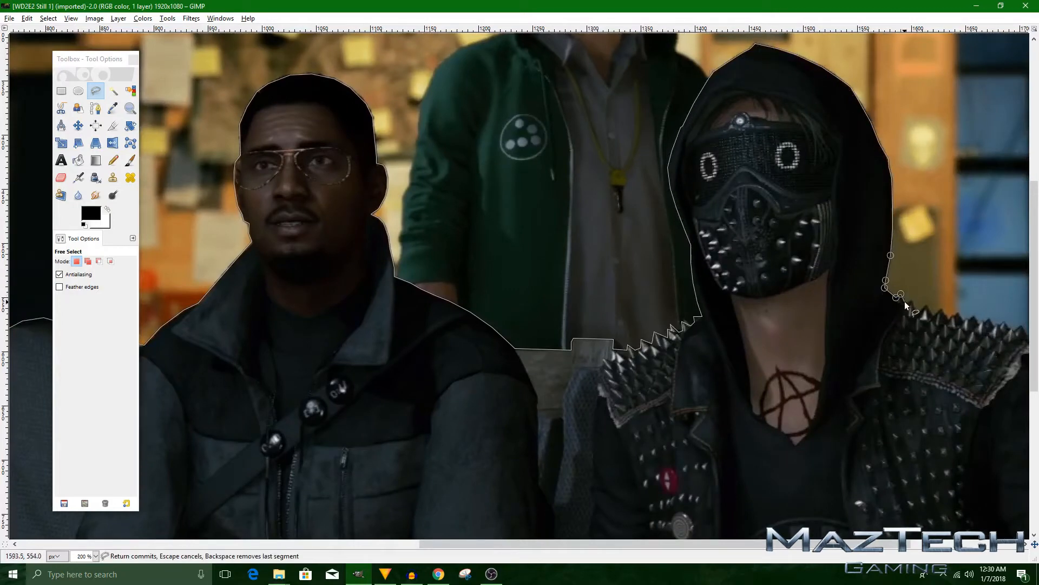
# Outline the masked figure's far spiked shoulder and the sofa's end, then close the selection along the image's lower edge
pyautogui.moveTo(899, 297); pyautogui.dragTo(732, 296)
pyautogui.click(788, 318)
pyautogui.click(833, 326)
pyautogui.click(881, 352)
pyautogui.moveTo(881, 352); pyautogui.dragTo(819, 352)
pyautogui.scroll(-3, 368, 341)
pyautogui.click(865, 479)
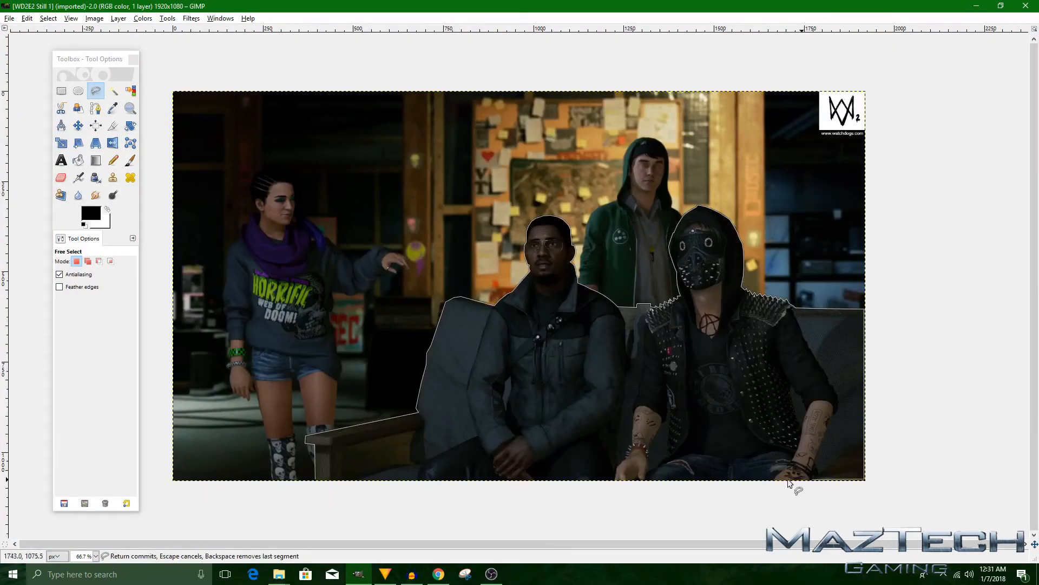
pyautogui.click(315, 480)
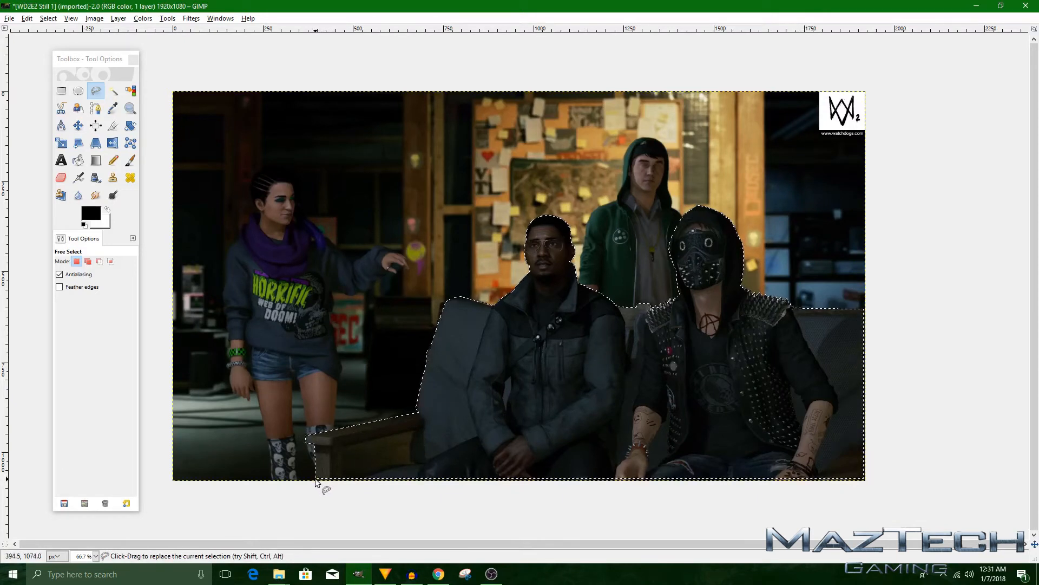
# Copy the selected seated figures and create a new 1920 × 1080 px image
pyautogui.hotkey('ctrl', 'c')
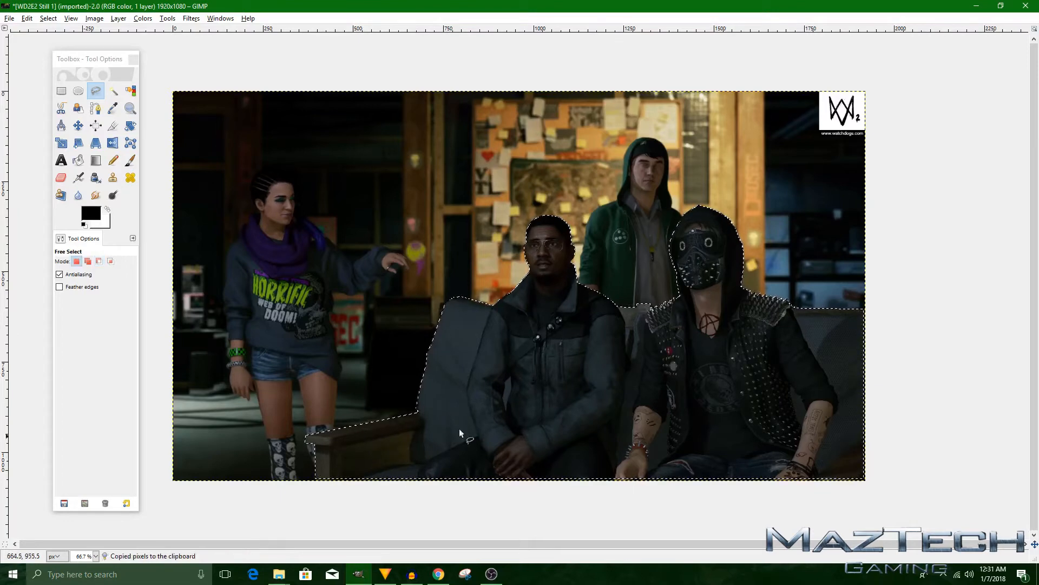
pyautogui.click(10, 18)
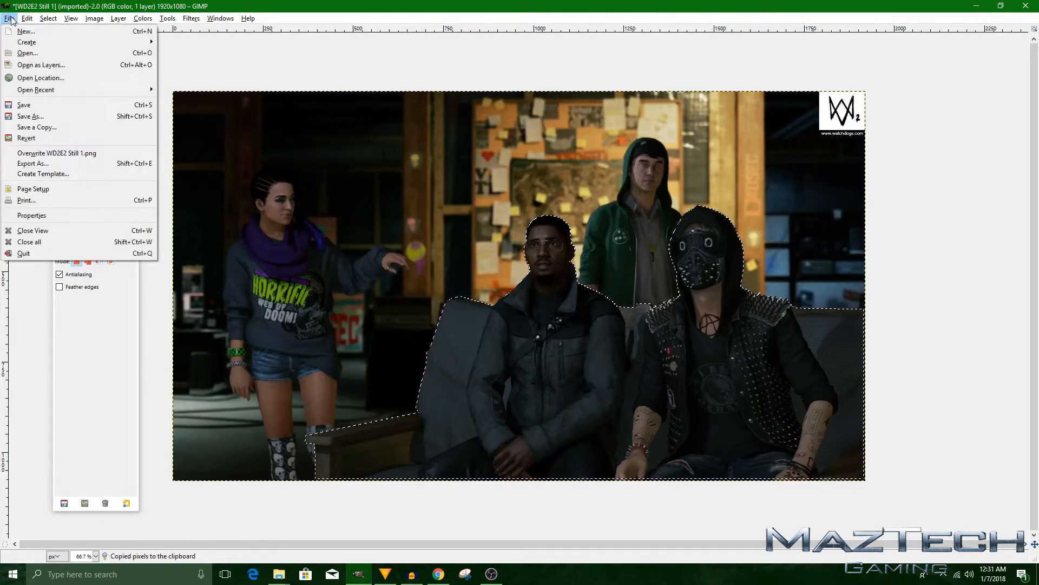
pyautogui.click(24, 28)
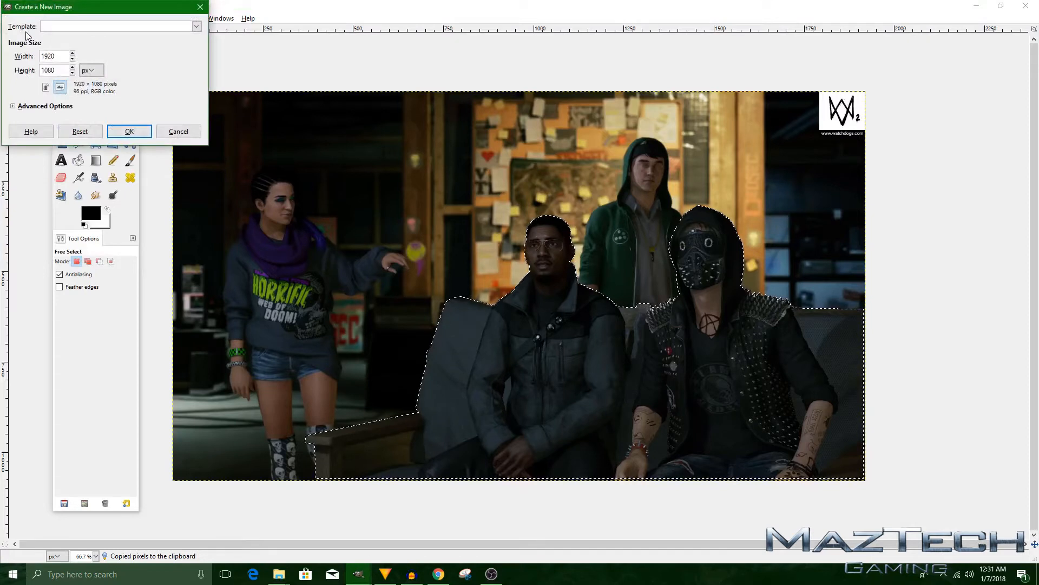
pyautogui.click(57, 57)
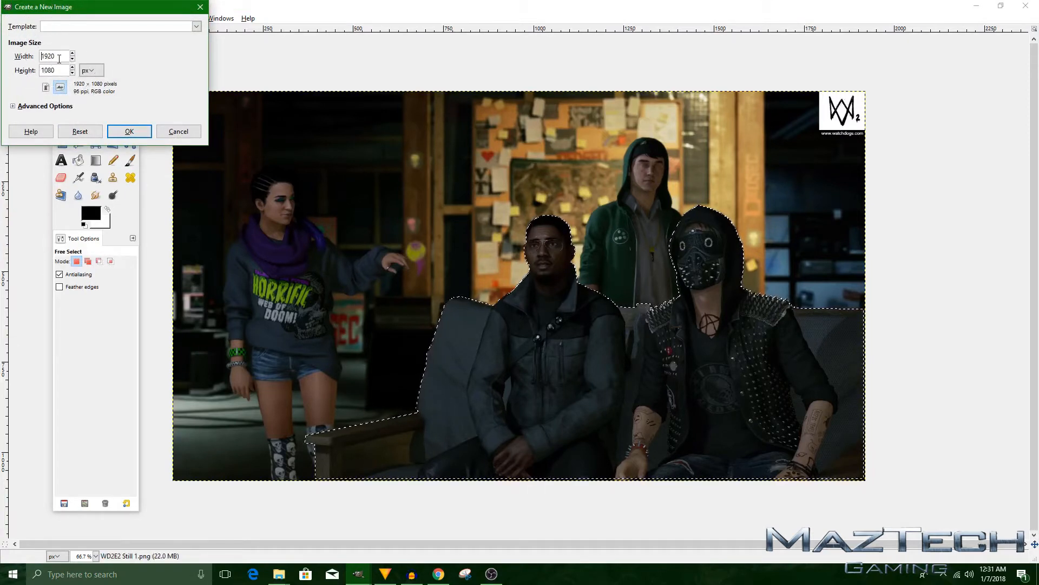
pyautogui.click(52, 70)
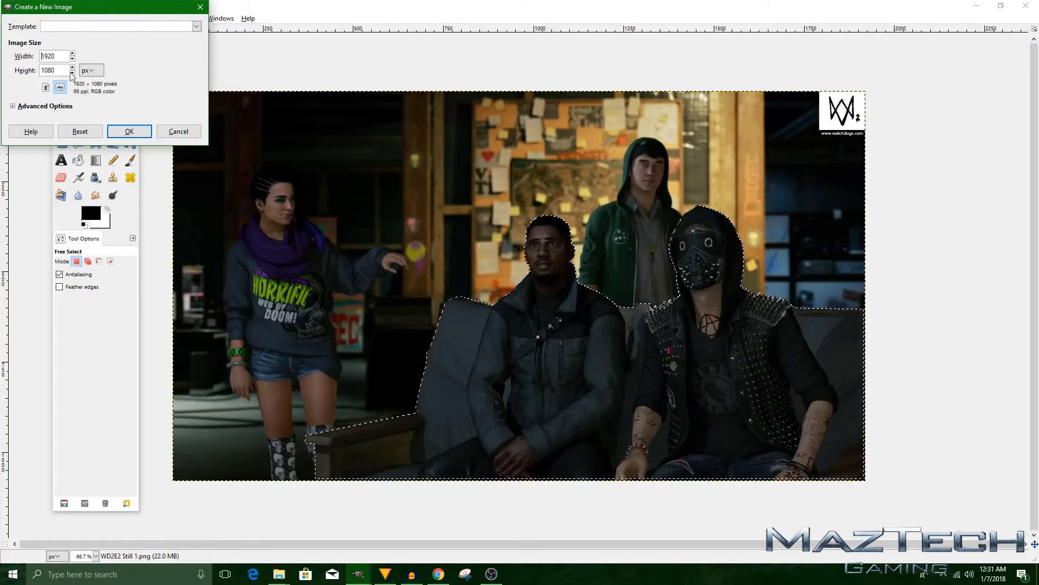
pyautogui.click(130, 131)
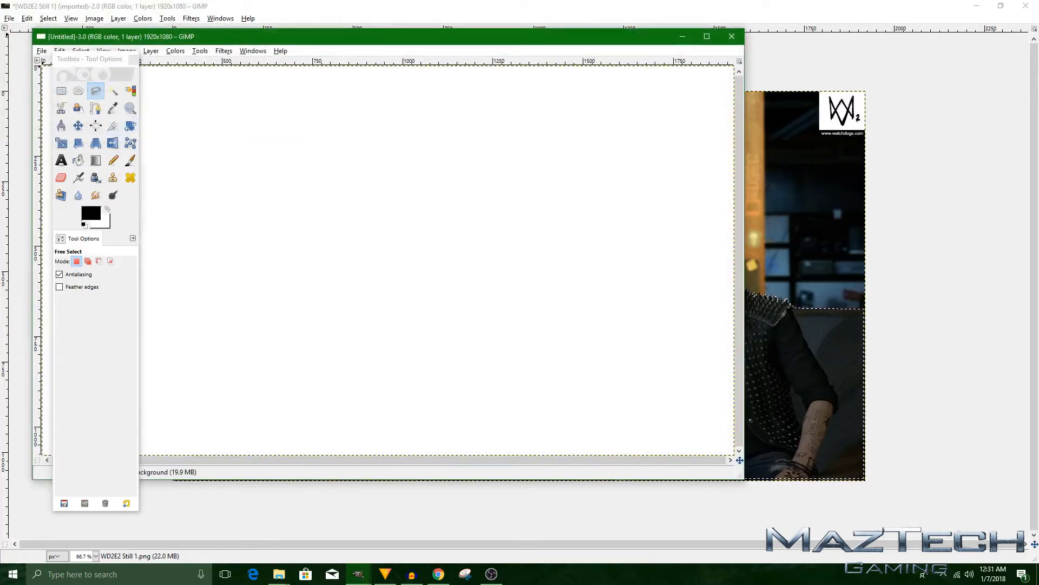
# Replace the new image's white background layer with a 1920 × 1080 px layer using the Transparency fill
pyautogui.moveTo(0, 64); pyautogui.dragTo(943, 62)
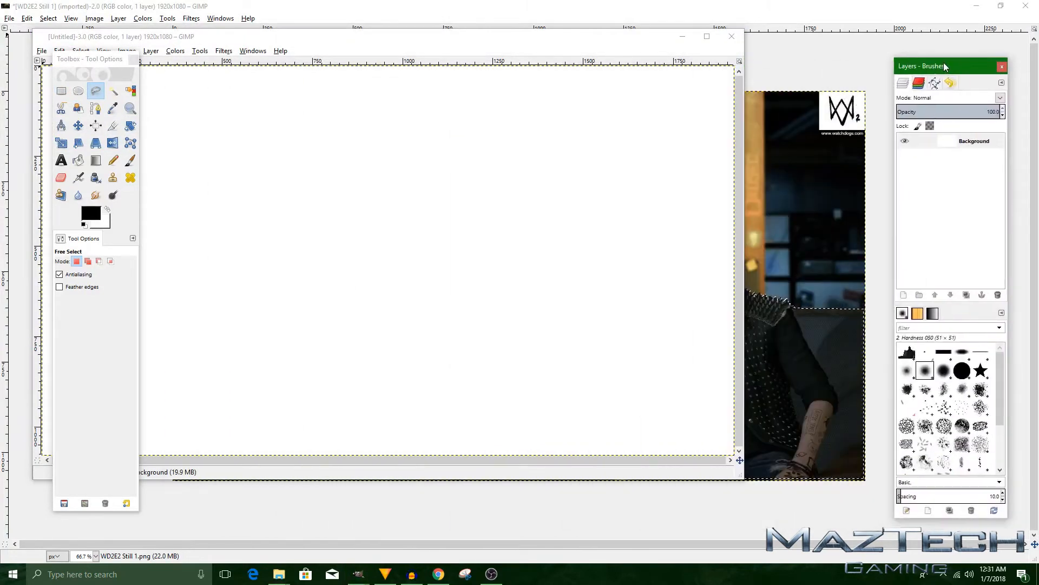
pyautogui.rightClick(967, 144)
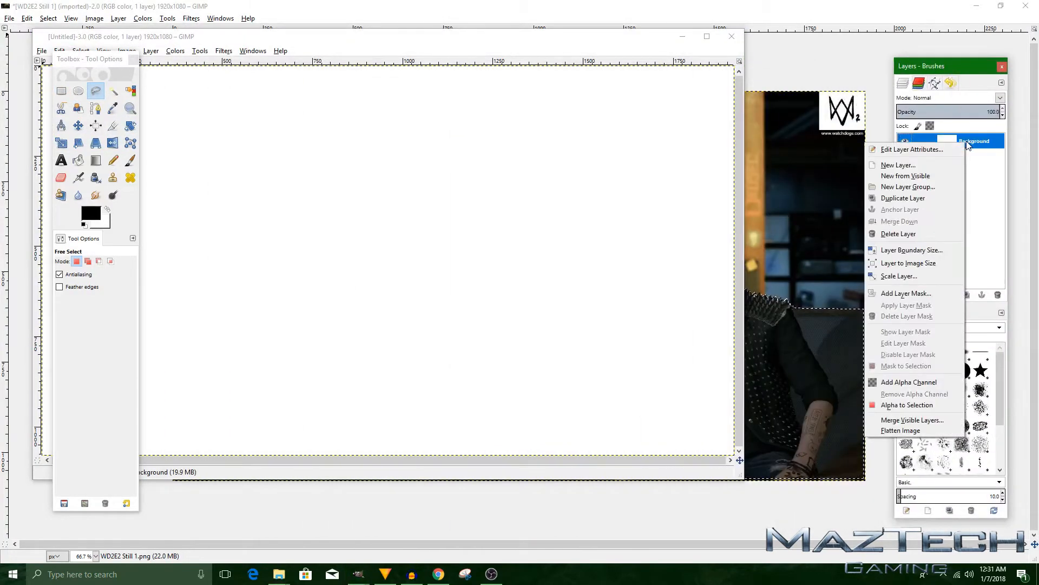
pyautogui.click(897, 233)
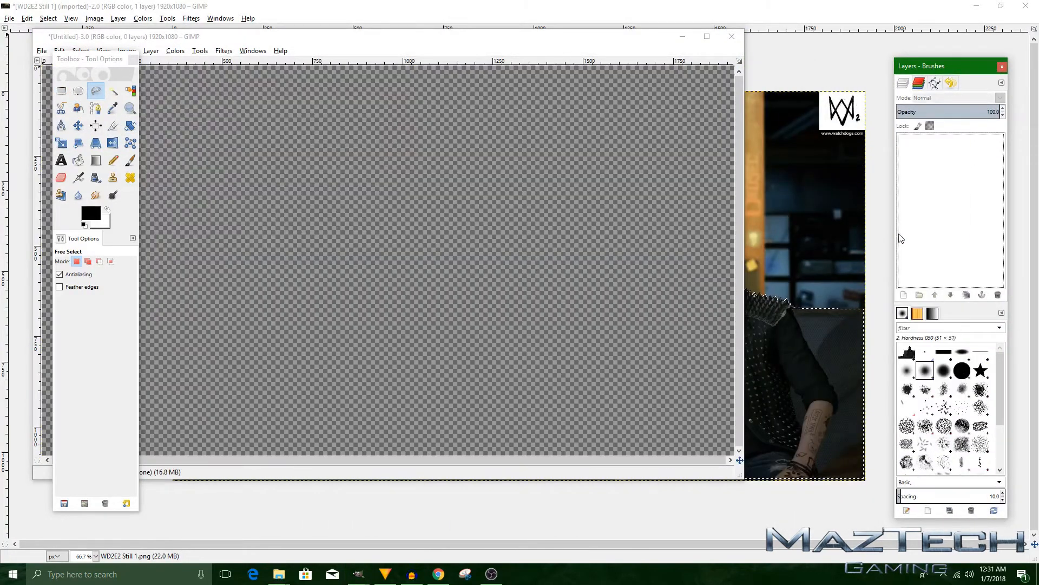
pyautogui.click(904, 295)
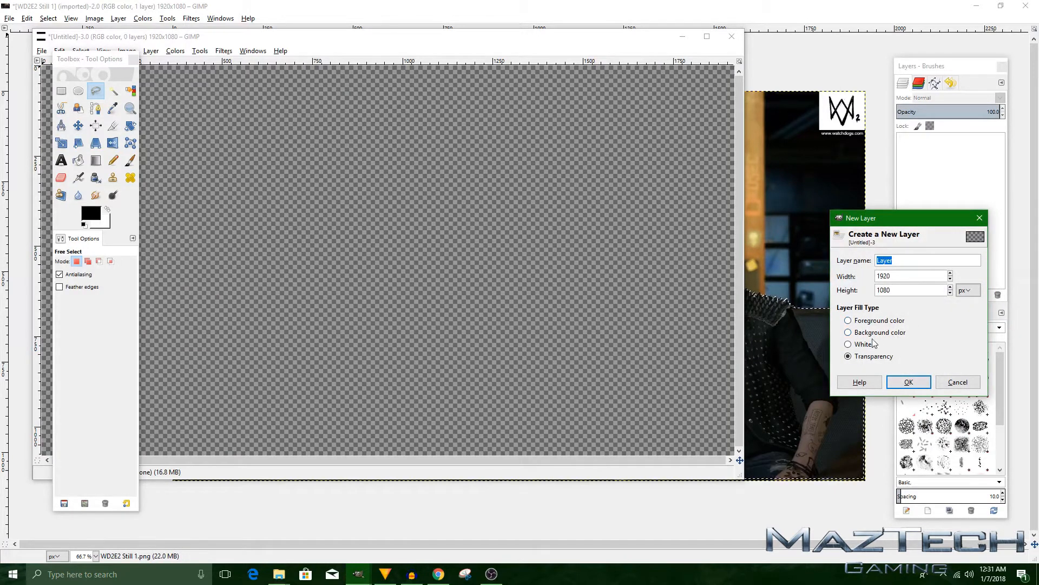
pyautogui.click(851, 355)
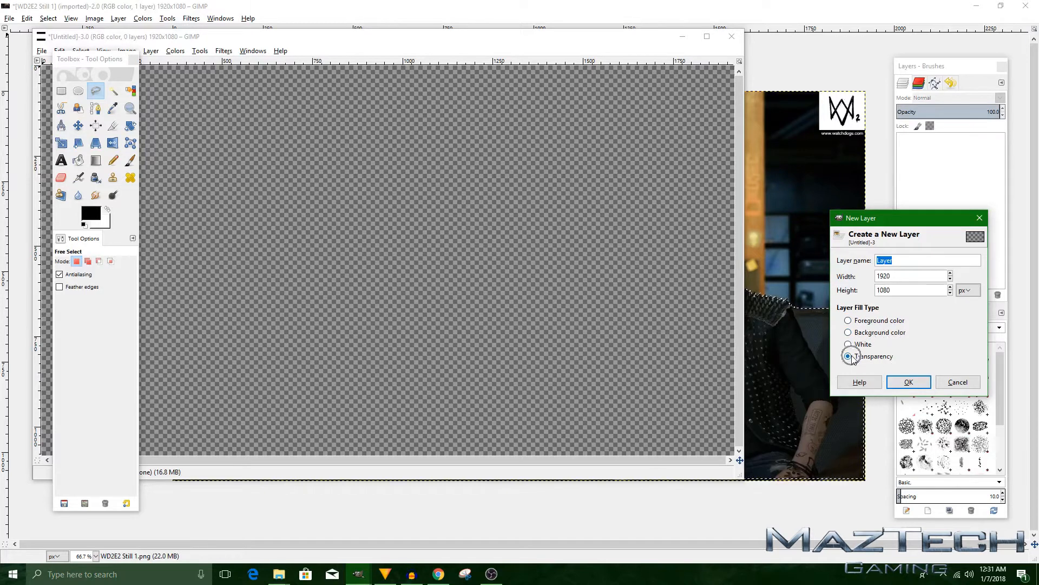
pyautogui.click(909, 383)
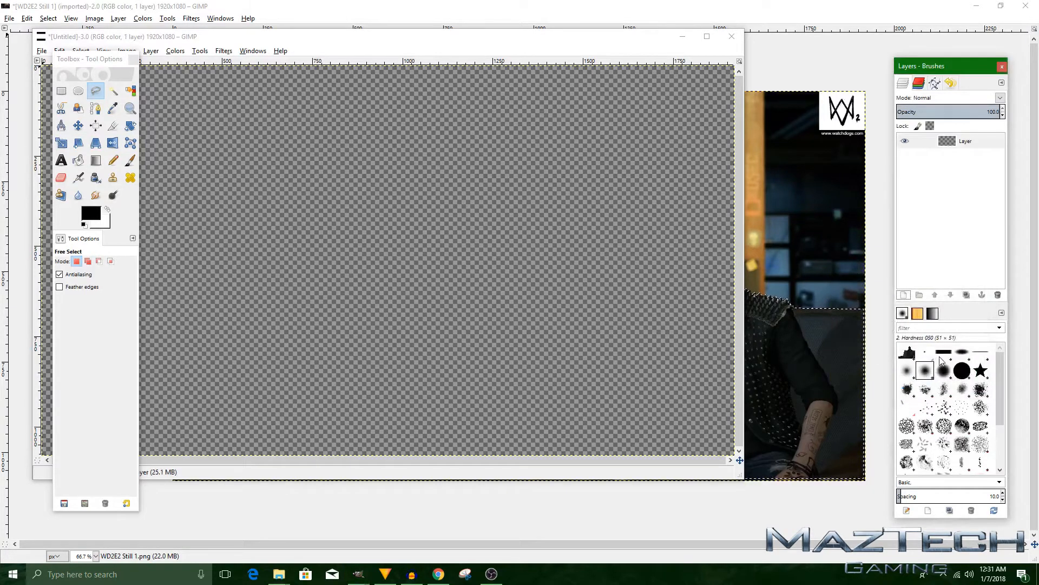
# Paste the copied seated figures into the new transparent image
pyautogui.click(441, 36)
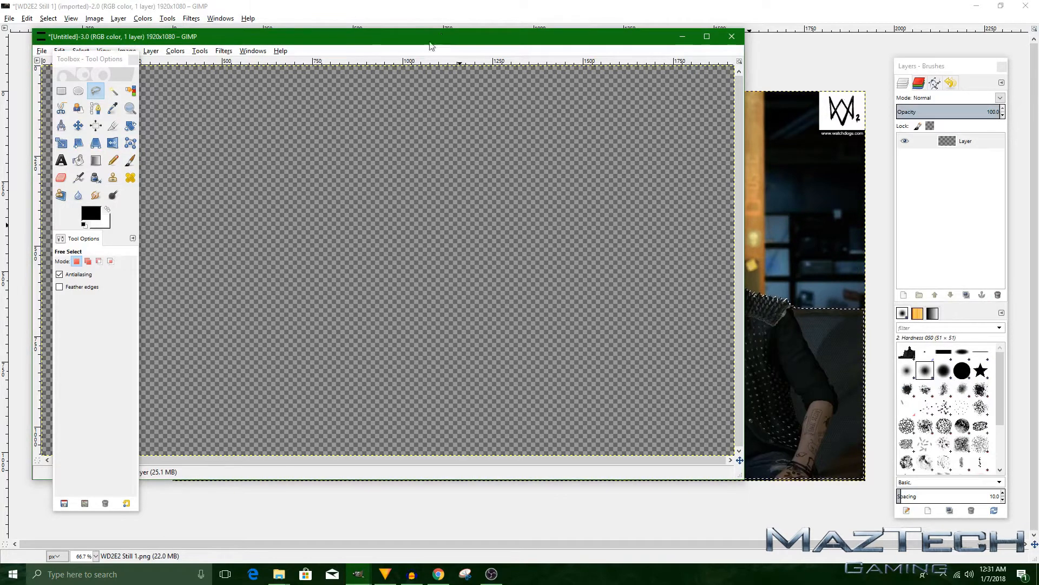
pyautogui.moveTo(81, 59); pyautogui.dragTo(66, 73)
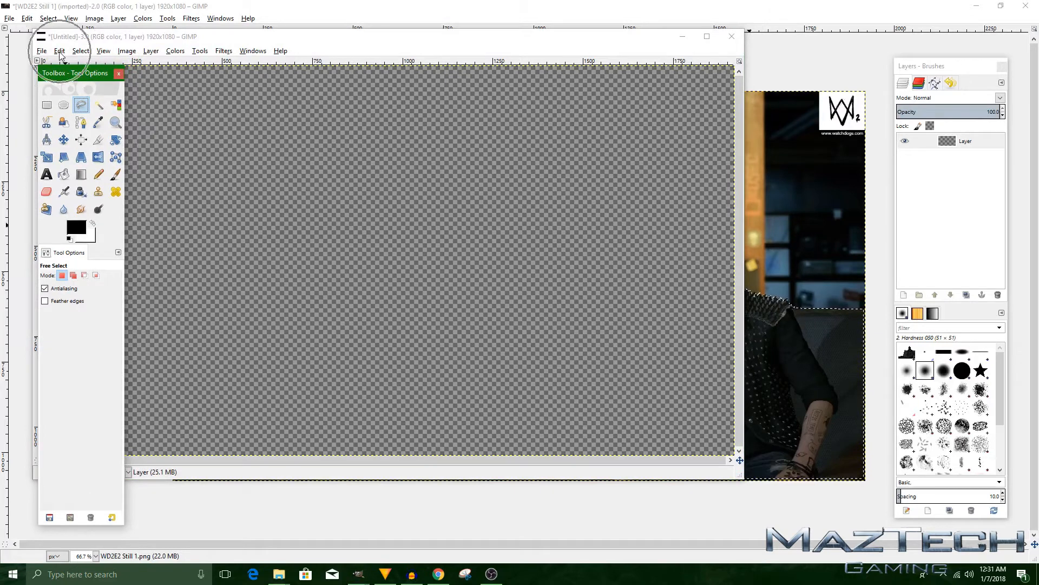
pyautogui.click(60, 53)
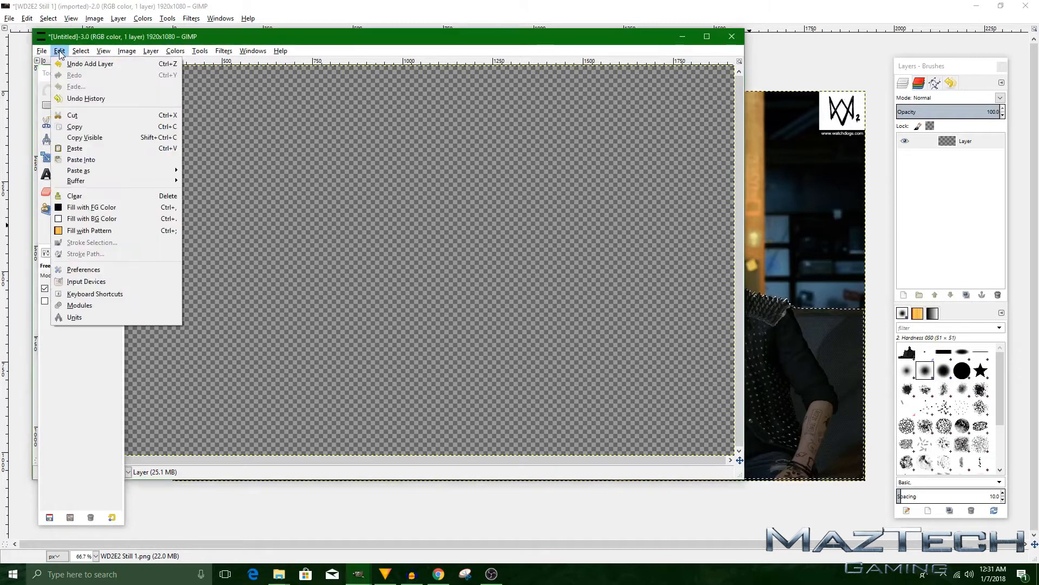
pyautogui.click(76, 149)
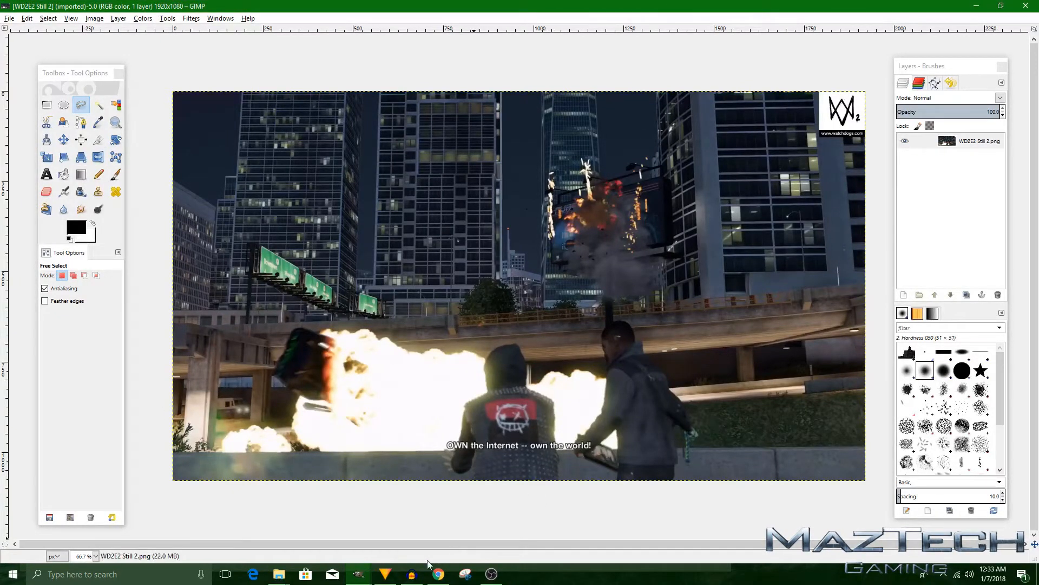
# Paste the seated figures into the WD2E2 Still 2 image and turn the floating selection into a new layer
pyautogui.moveTo(359, 573)
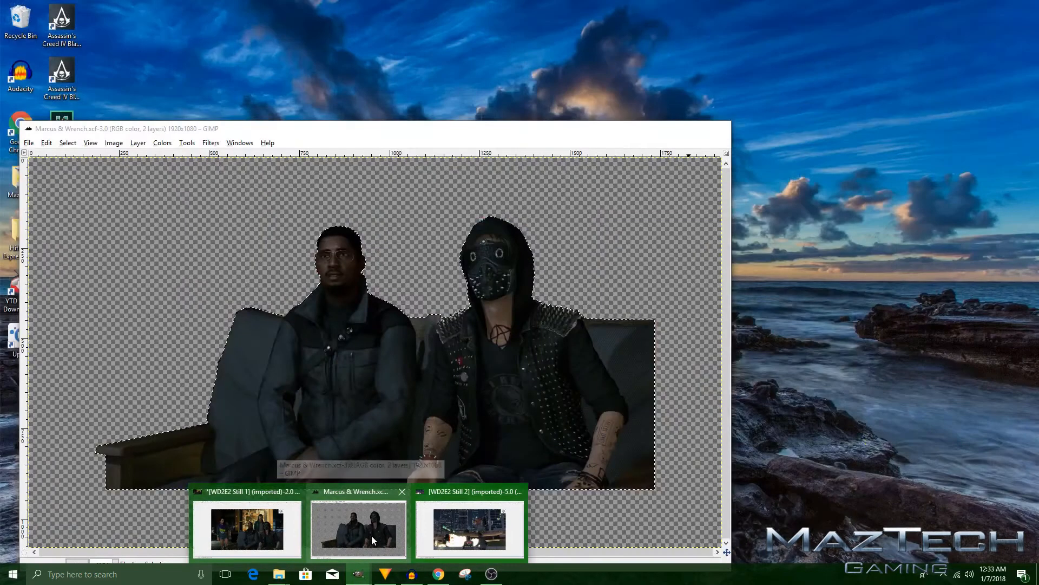
pyautogui.click(372, 536)
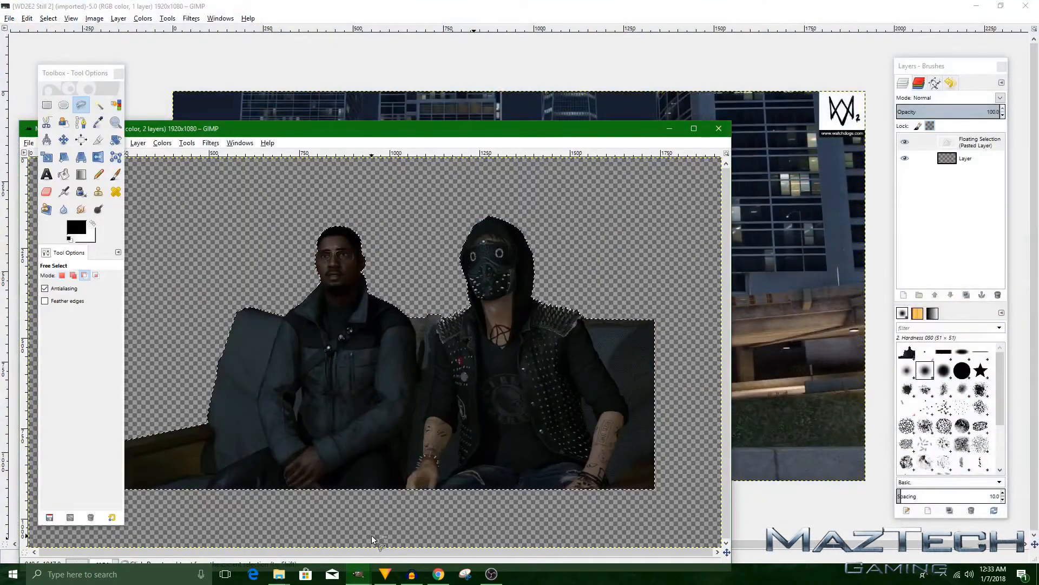
pyautogui.click(489, 12)
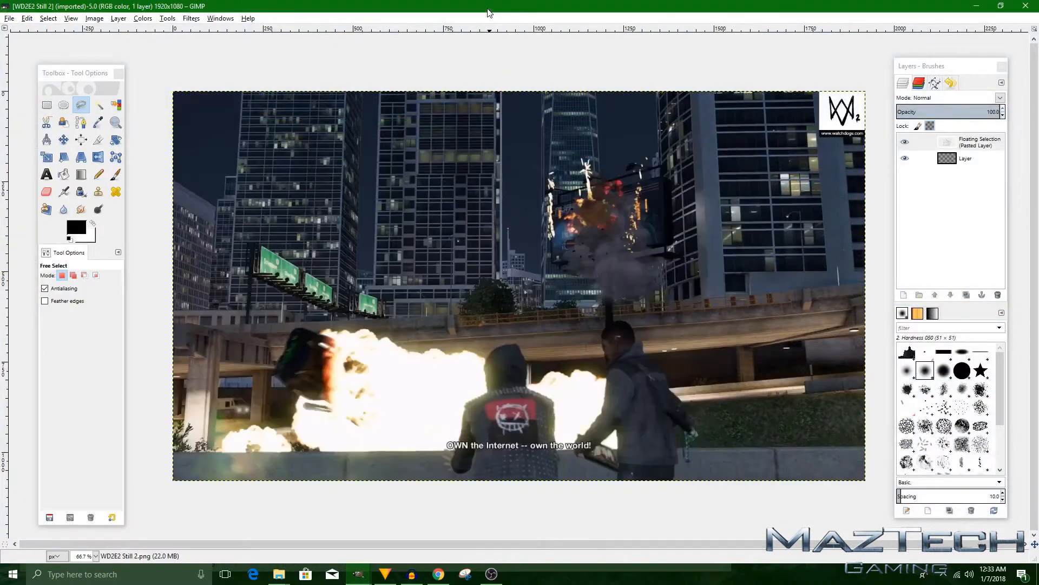
pyautogui.hotkey('ctrl', 'v')
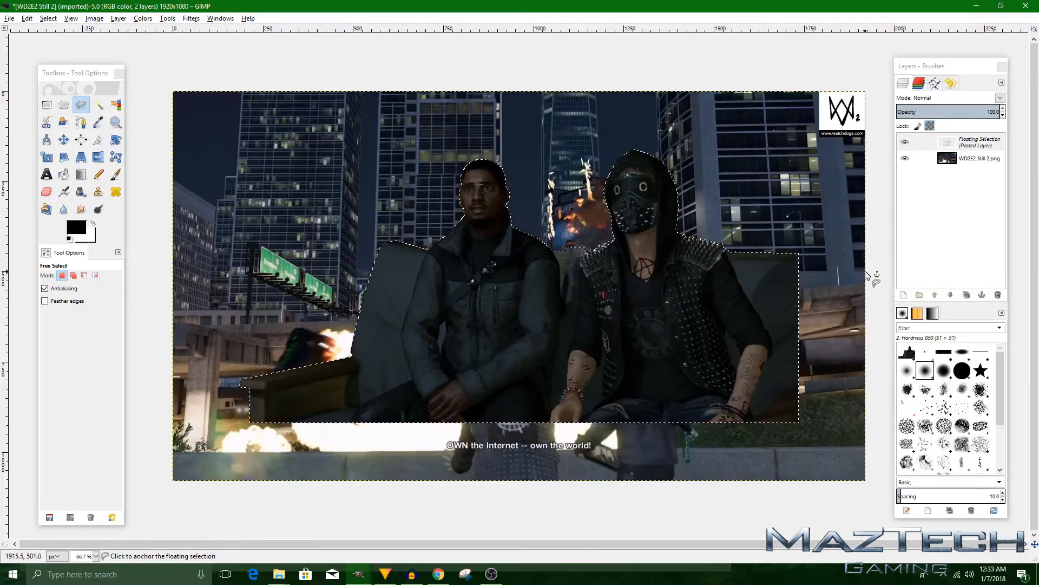
pyautogui.click(903, 295)
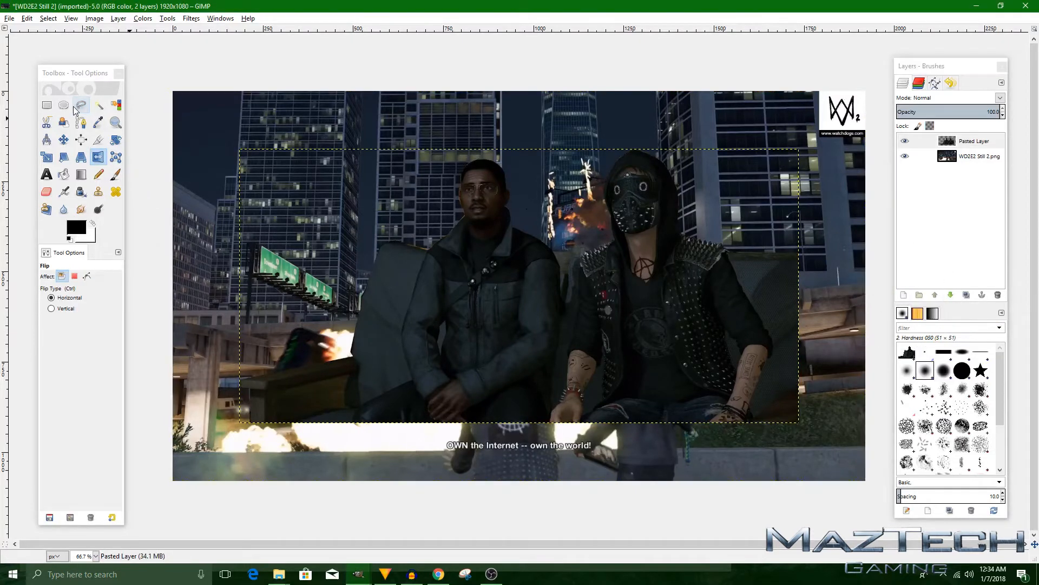
# Move the pasted figures' layer so it sits flush with the lower right corner of the image
pyautogui.press('ctrl')
pyautogui.click(64, 140)
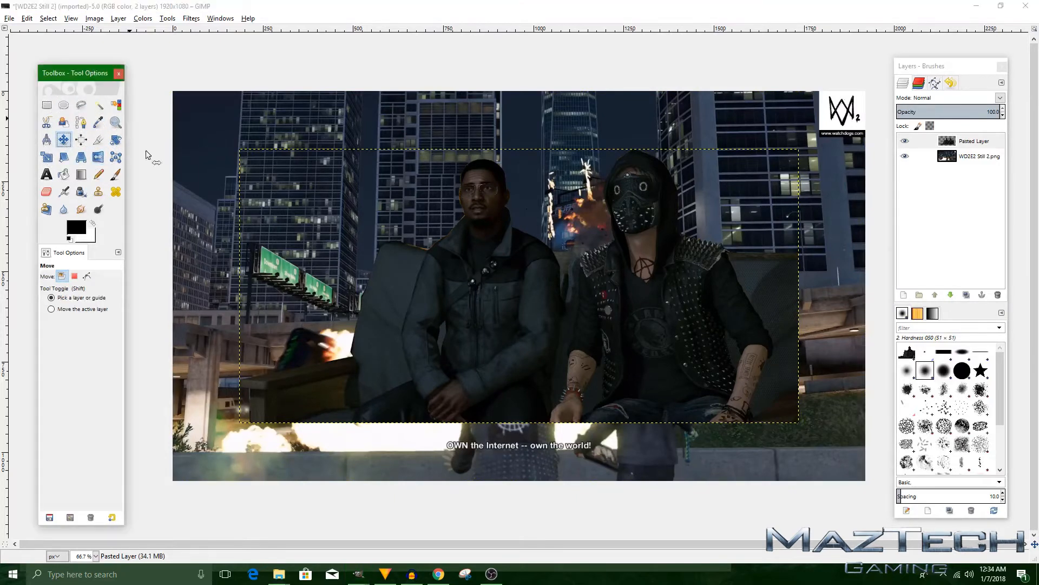
pyautogui.moveTo(462, 274); pyautogui.dragTo(530, 333)
pyautogui.press('ctrl')
pyautogui.press('ctrl')
pyautogui.press('ctrl')
pyautogui.press('ctrl')
pyautogui.press('ctrl')
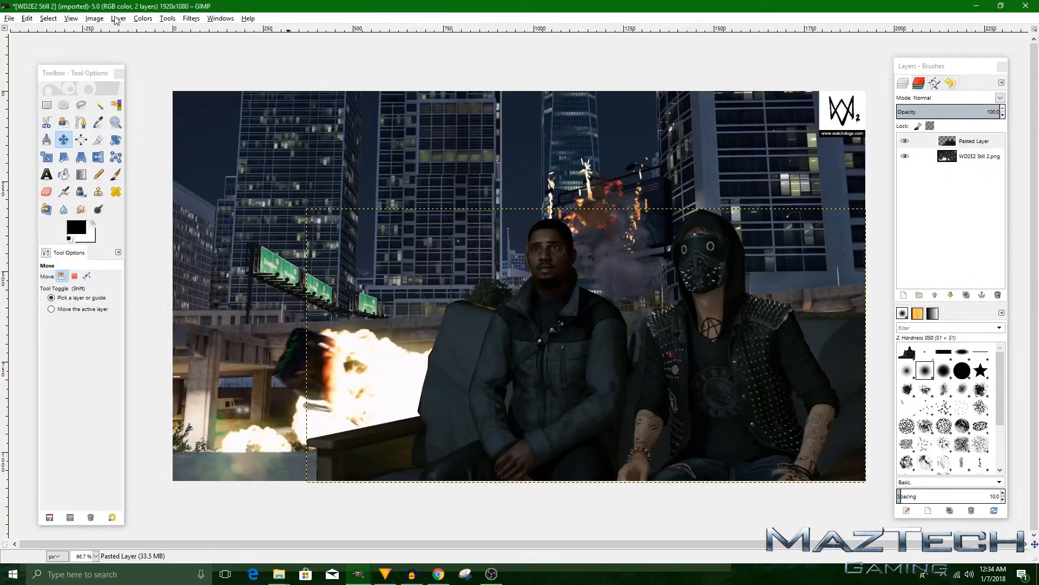
# Convert the pasted figures layer's alpha to a selection
pyautogui.press('ctrl')
pyautogui.press('ctrl')
pyautogui.click(119, 19)
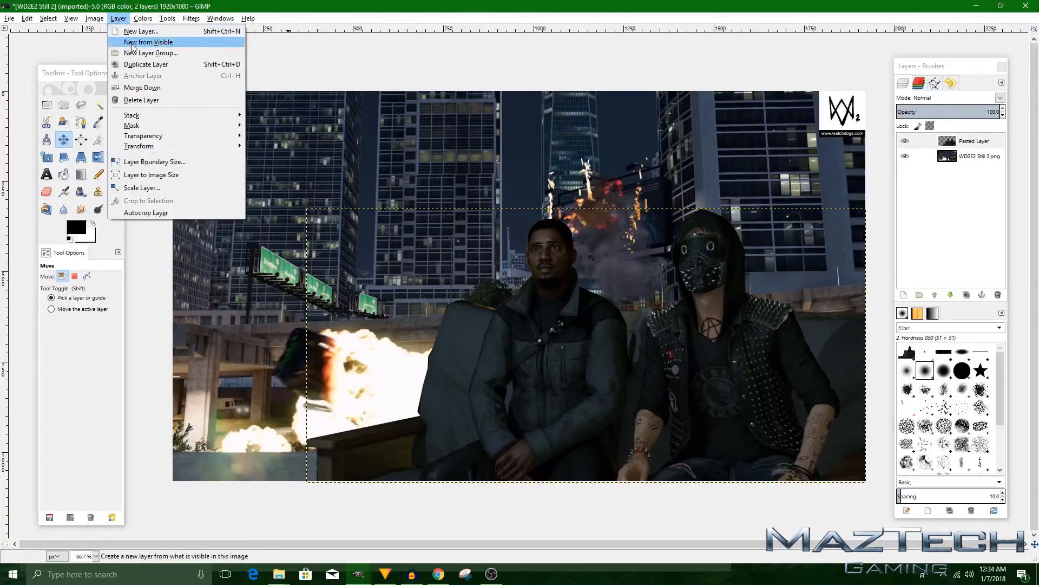
pyautogui.moveTo(153, 135)
pyautogui.press('ctrl')
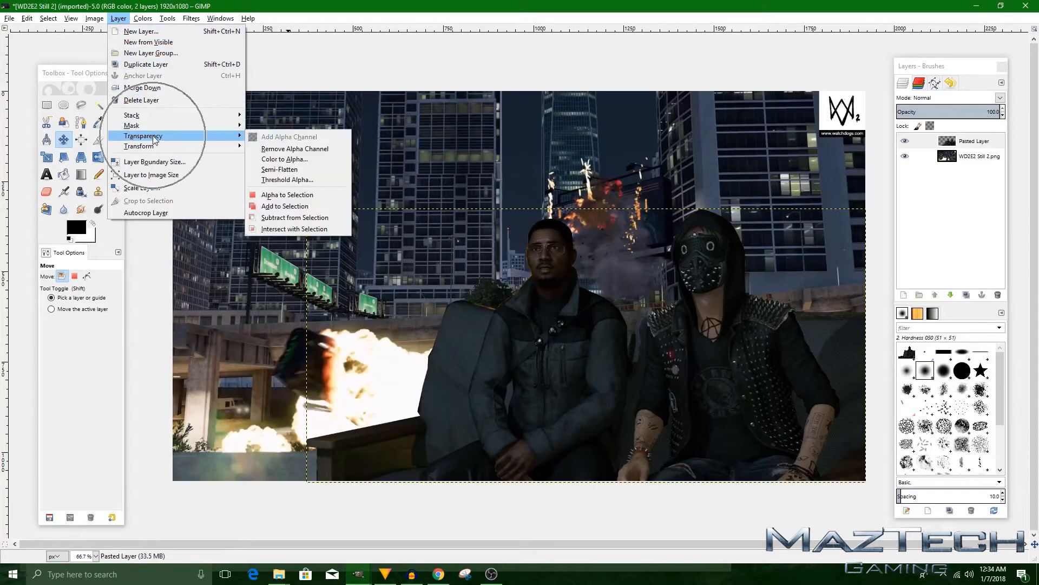
pyautogui.click(285, 194)
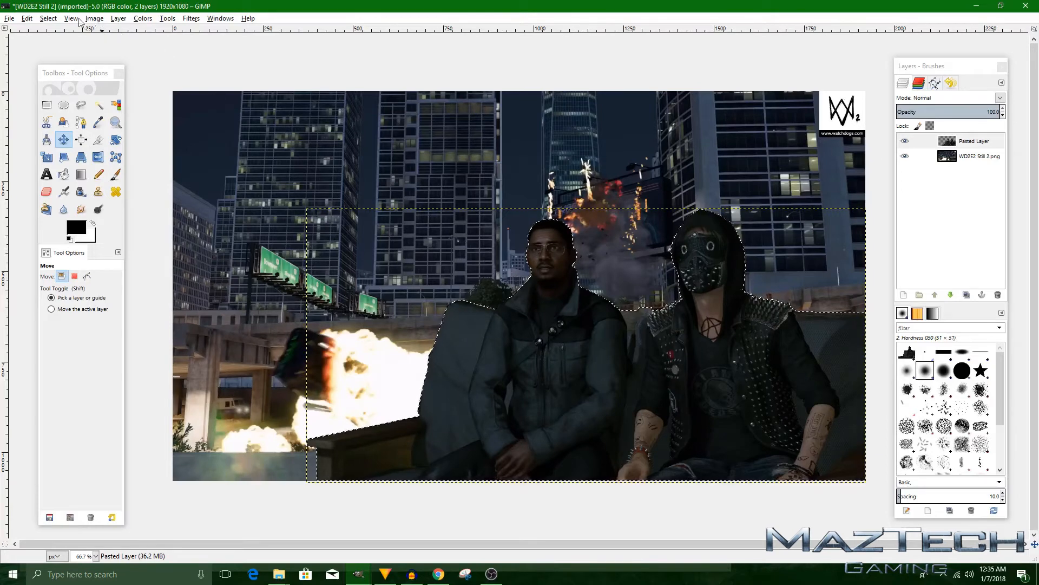
# Grow the selection around the seated figures by 10 px
pyautogui.click(48, 19)
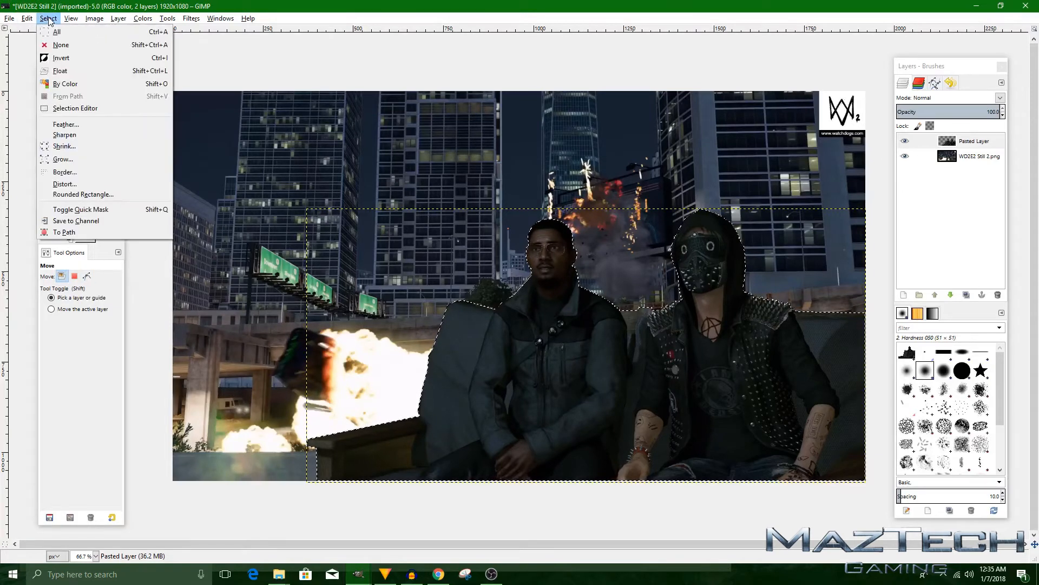
pyautogui.click(75, 159)
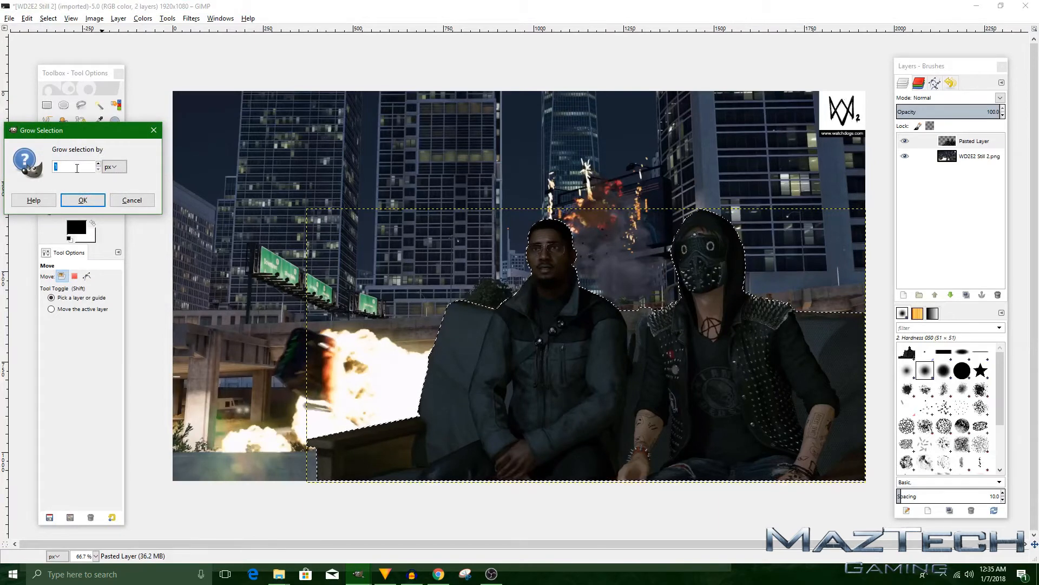
pyautogui.press('BackSpace')
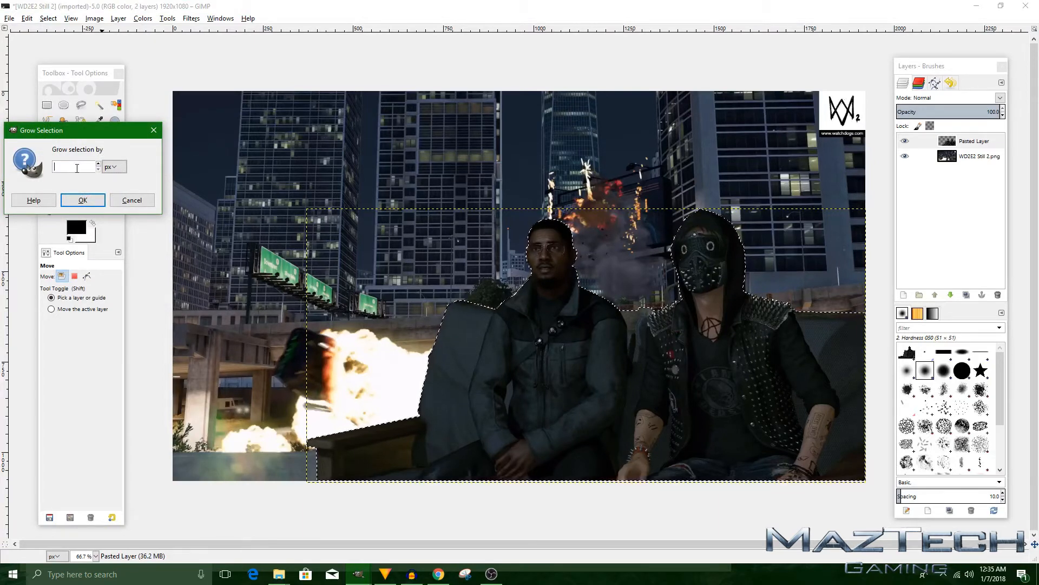
pyautogui.write('10')
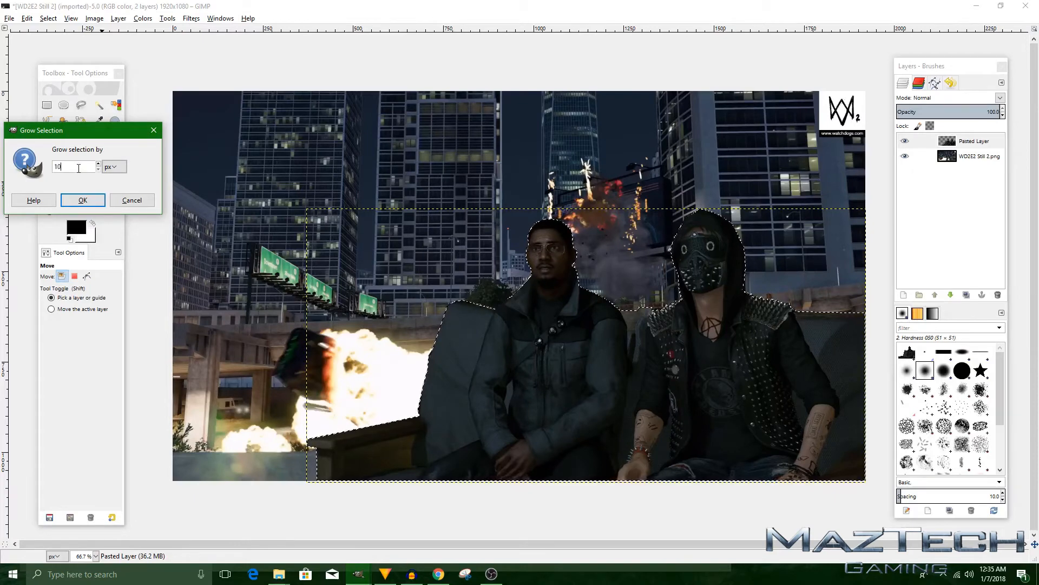
pyautogui.click(97, 200)
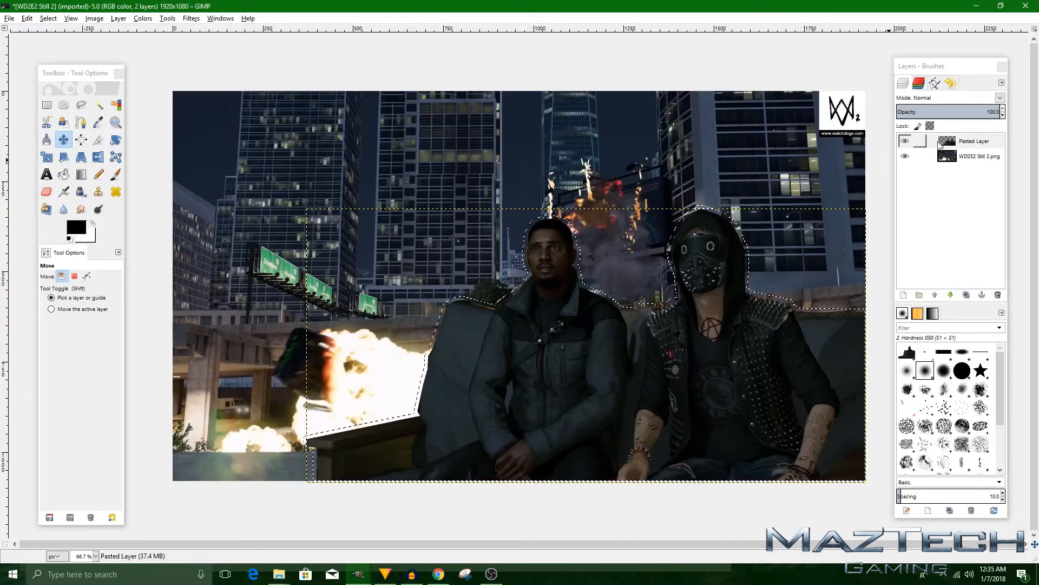
# Add a 1920 × 1080 px layer with the Transparency fill and place it directly beneath the pasted figures' layer
pyautogui.click(903, 295)
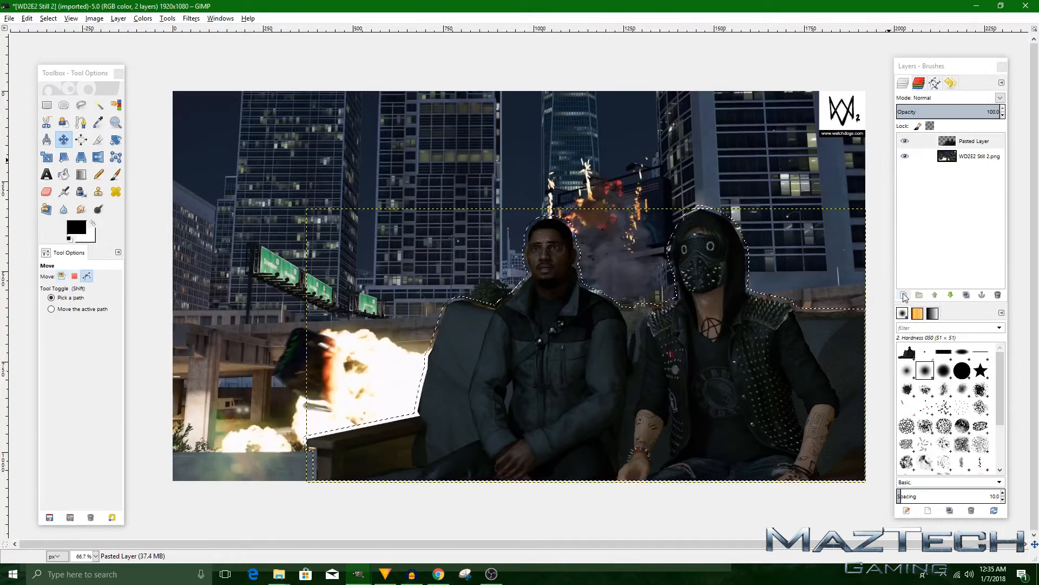
pyautogui.click(847, 357)
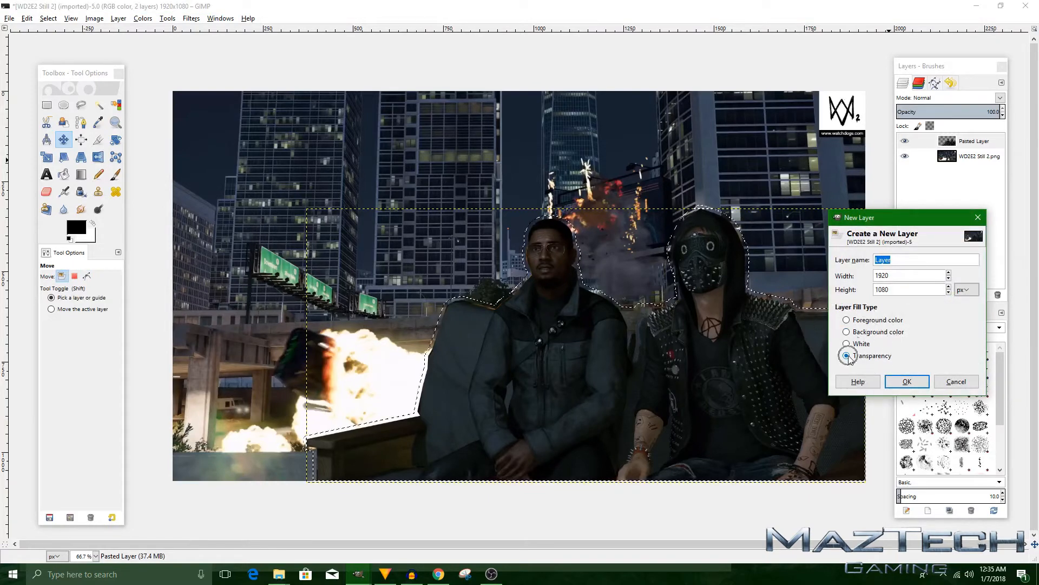
pyautogui.click(855, 358)
pyautogui.click(908, 382)
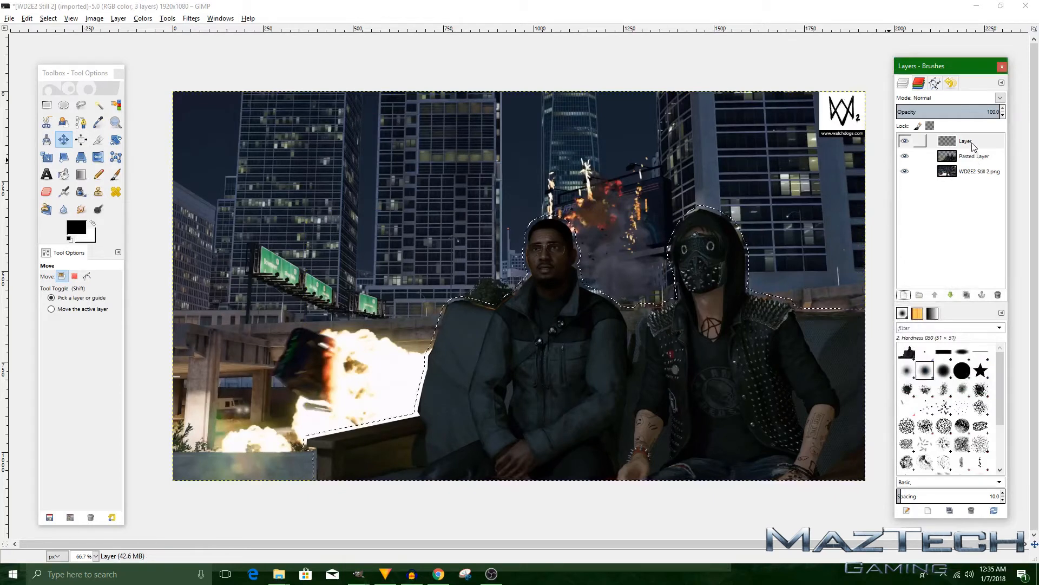
pyautogui.moveTo(973, 146)
pyautogui.mouseDown()
pyautogui.moveTo(974, 169)
pyautogui.moveTo(971, 161)
pyautogui.mouseUp()
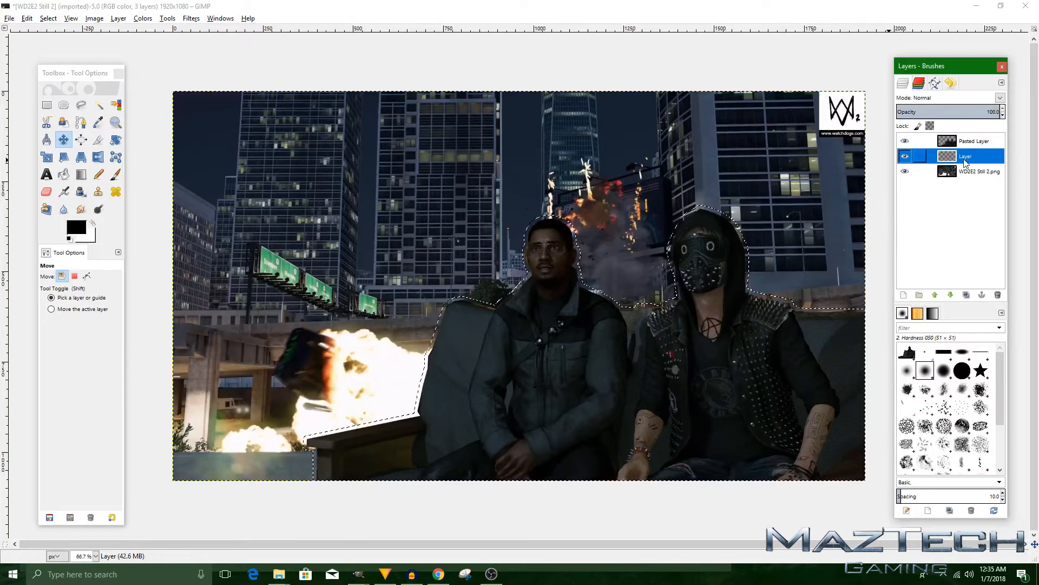
# Paint a white (ffffff) outline along the figures' selection on the new layer using the Paintbrush with 2. Hardness 100 at size 194.08
pyautogui.click(75, 232)
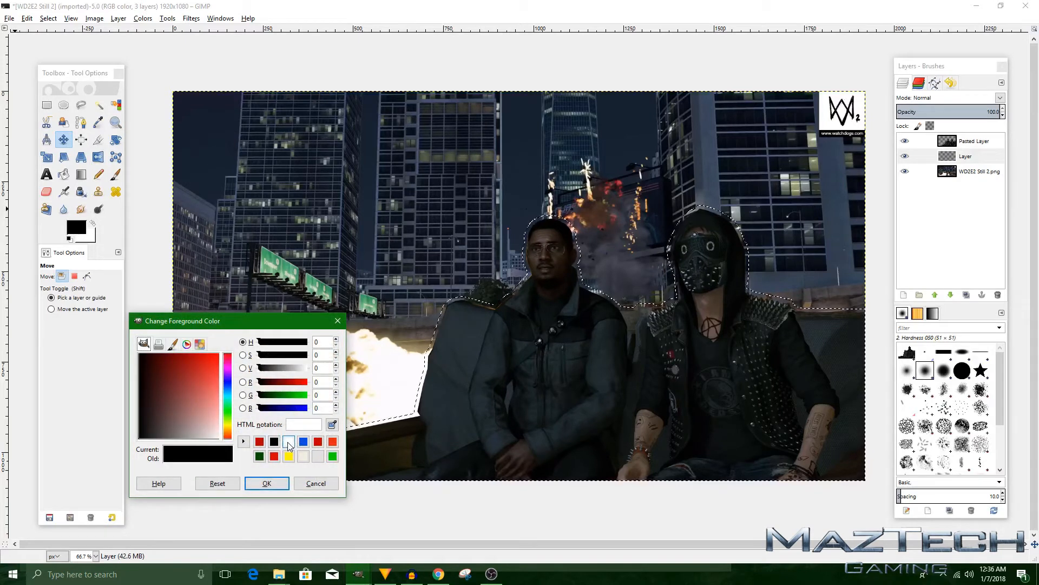
pyautogui.click(288, 441)
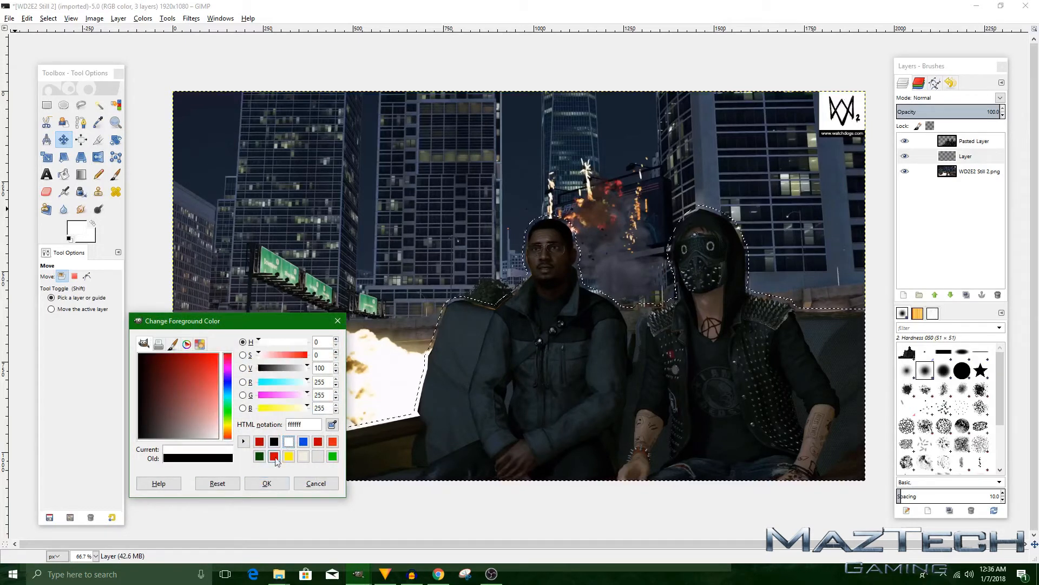
pyautogui.click(267, 483)
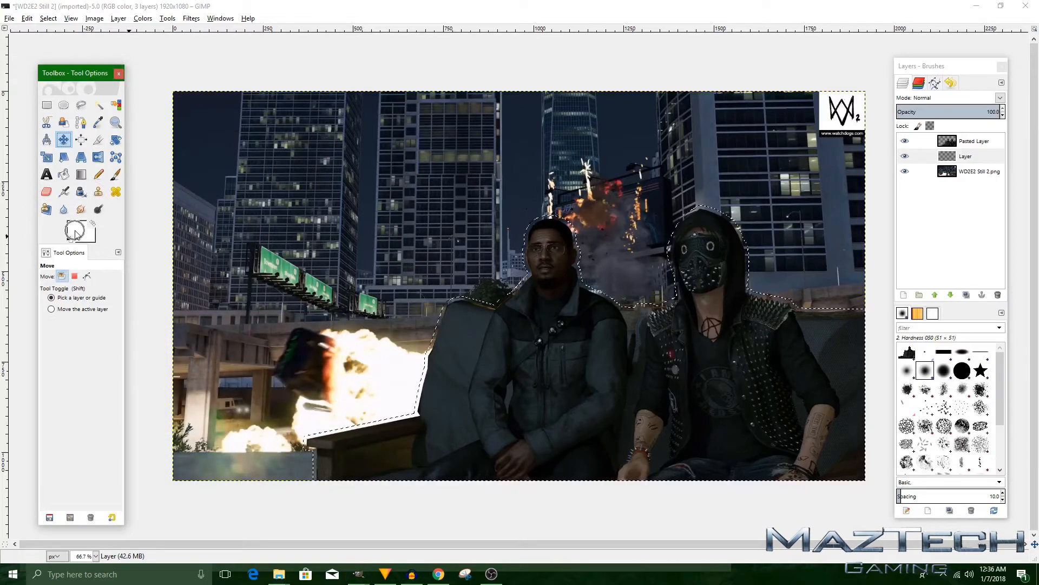
pyautogui.click(115, 179)
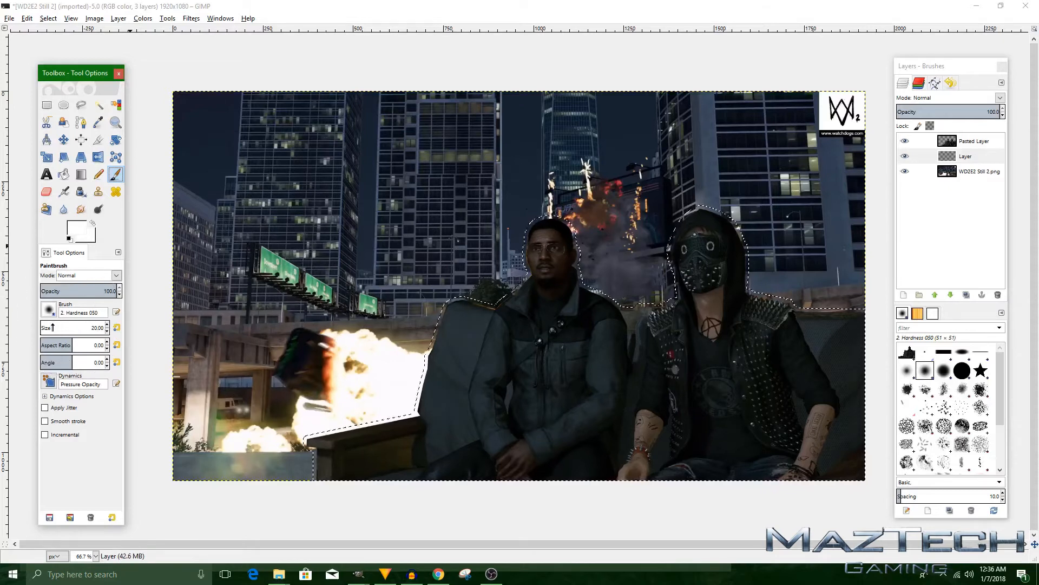
pyautogui.moveTo(50, 328); pyautogui.dragTo(70, 328)
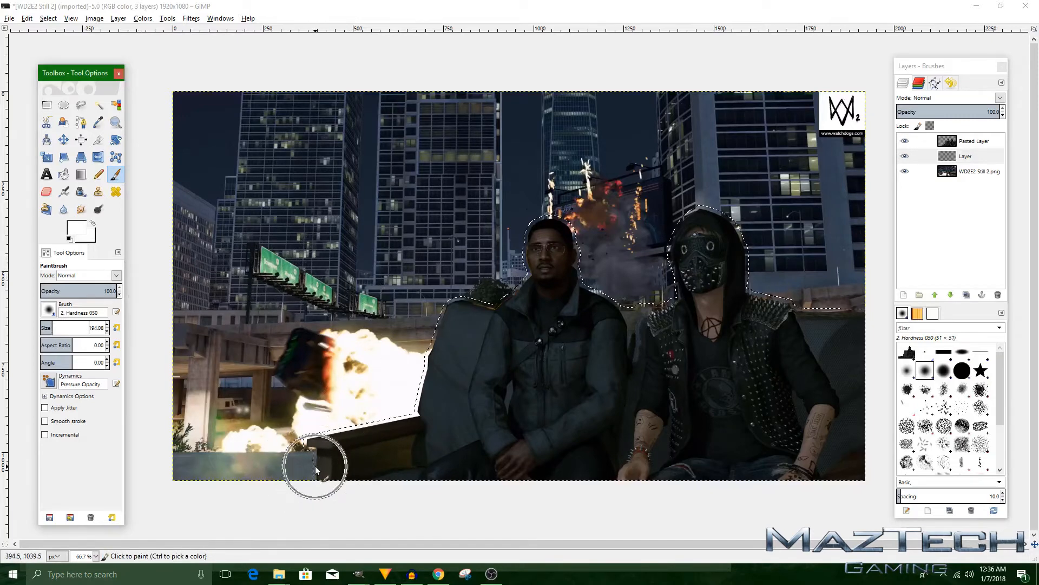
pyautogui.moveTo(315, 466); pyautogui.dragTo(457, 306)
pyautogui.click(49, 309)
pyautogui.click(105, 345)
pyautogui.moveTo(424, 388)
pyautogui.mouseDown()
pyautogui.moveTo(516, 292)
pyautogui.moveTo(584, 289)
pyautogui.moveTo(673, 261)
pyautogui.moveTo(834, 306)
pyautogui.mouseUp()
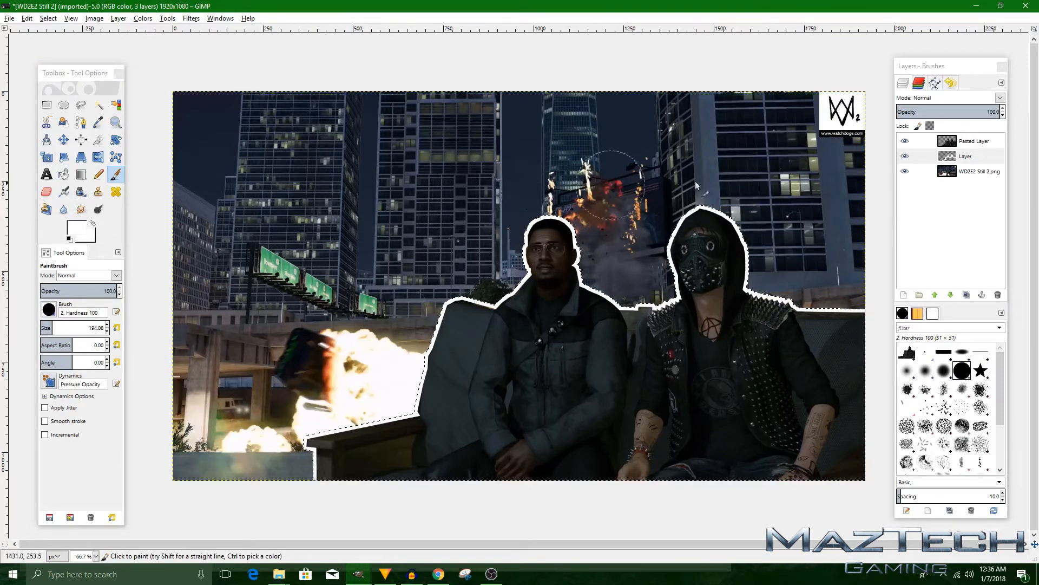
# Merge the pasted figures' layer down onto the white outline layer
pyautogui.click(977, 141)
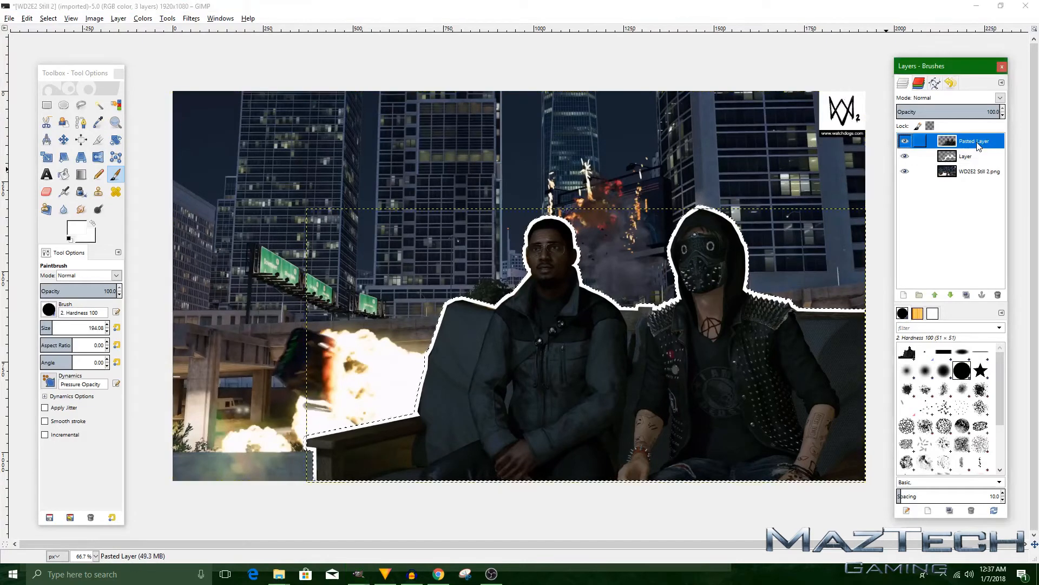
pyautogui.rightClick(978, 147)
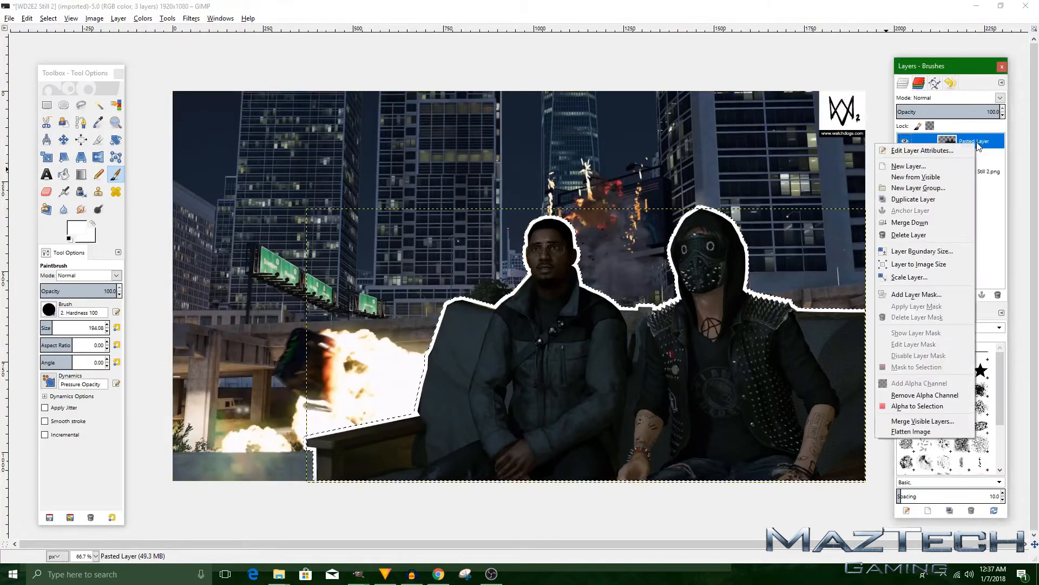
pyautogui.click(919, 225)
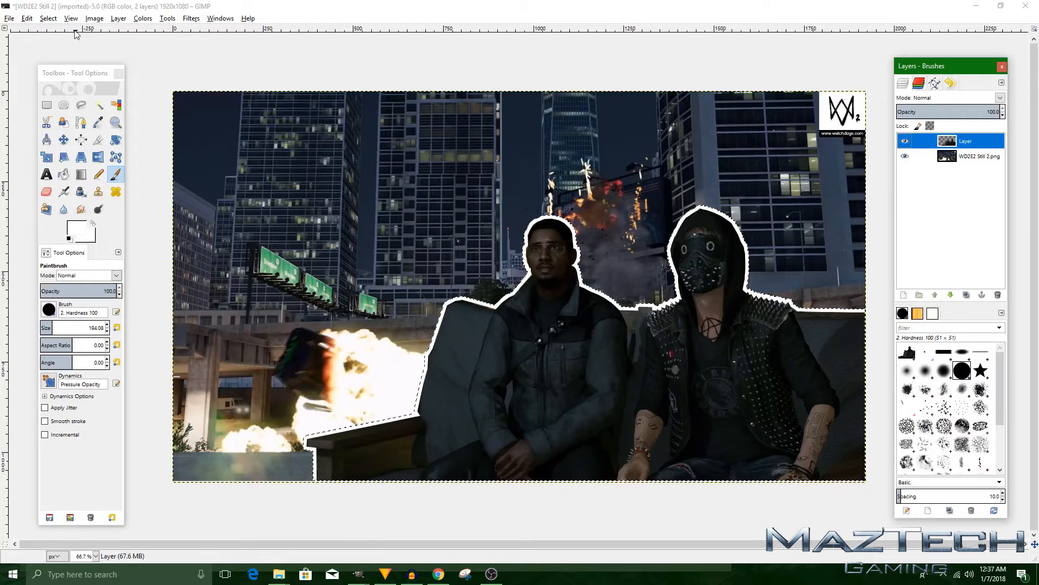
# Grow the selection around the white-outlined figures by 3 px
pyautogui.click(49, 19)
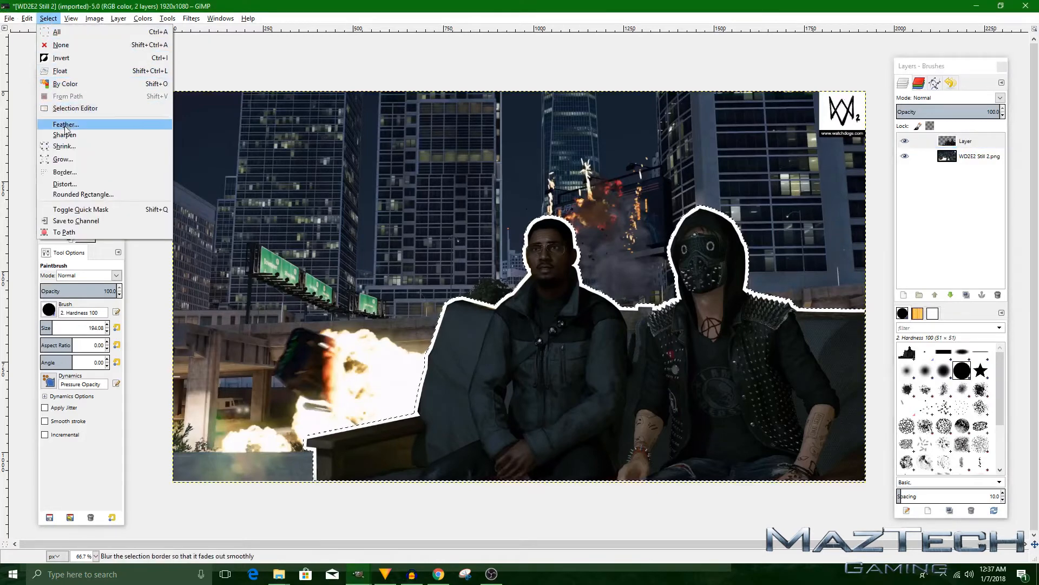
pyautogui.click(64, 159)
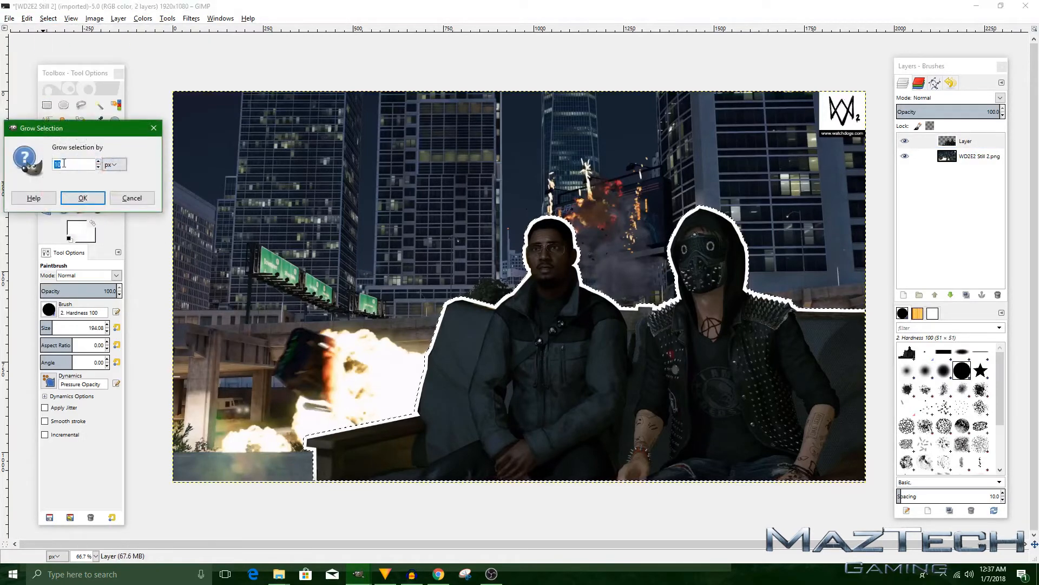
pyautogui.write('3')
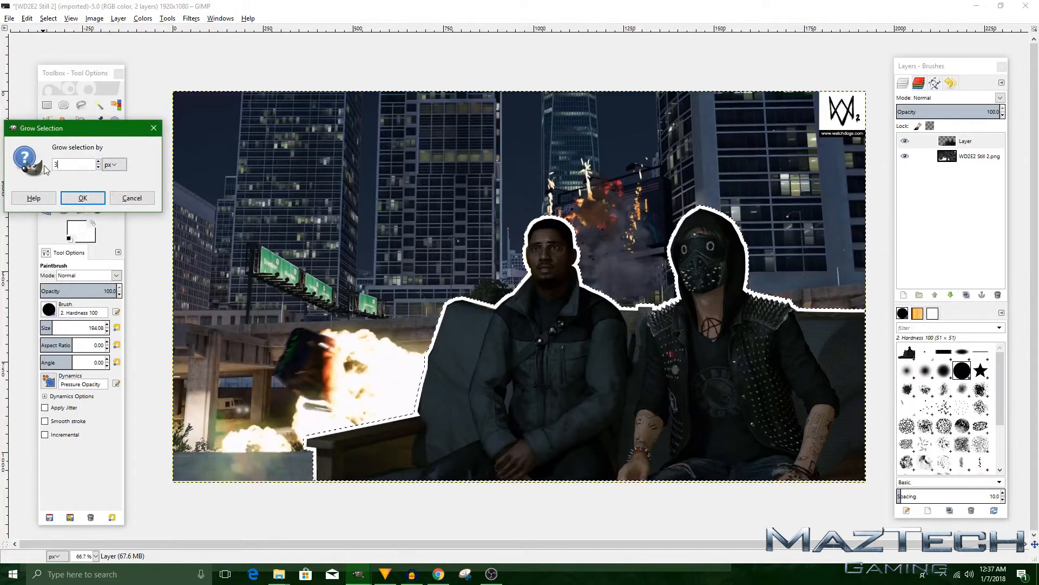
pyautogui.click(82, 198)
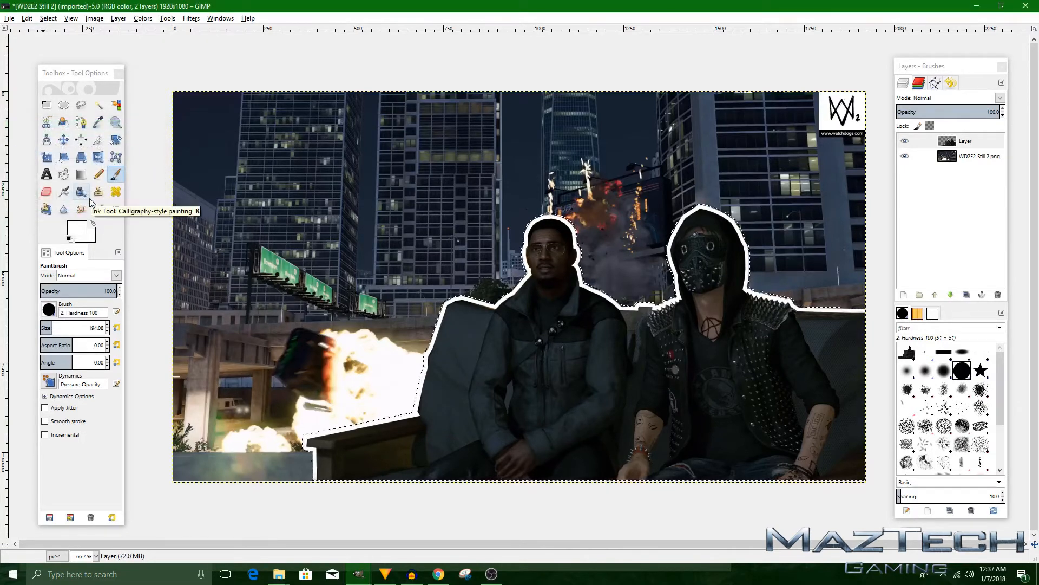
# Set the foreground colour to black (000000)
pyautogui.click(79, 230)
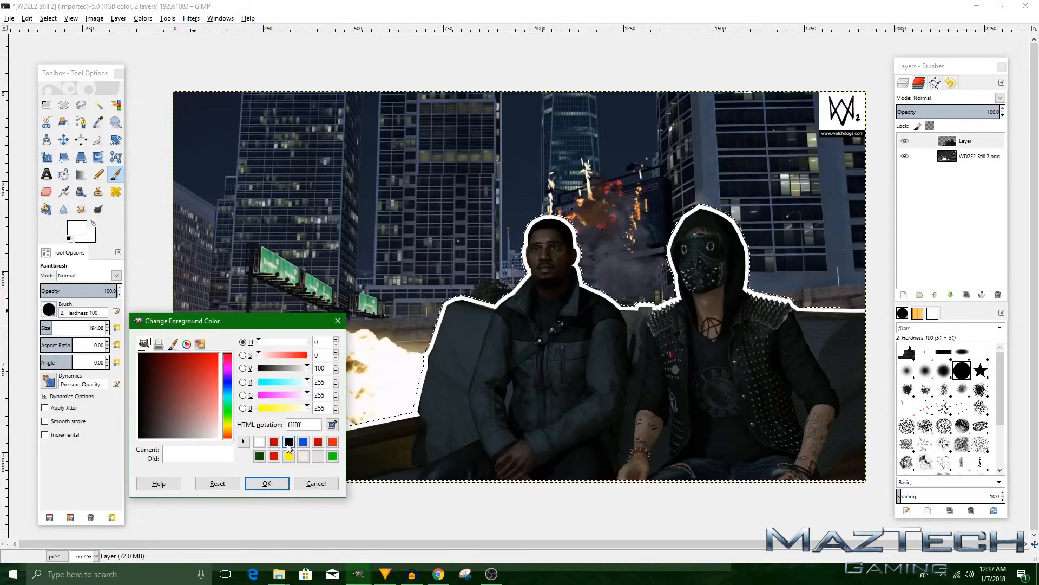
pyautogui.click(289, 441)
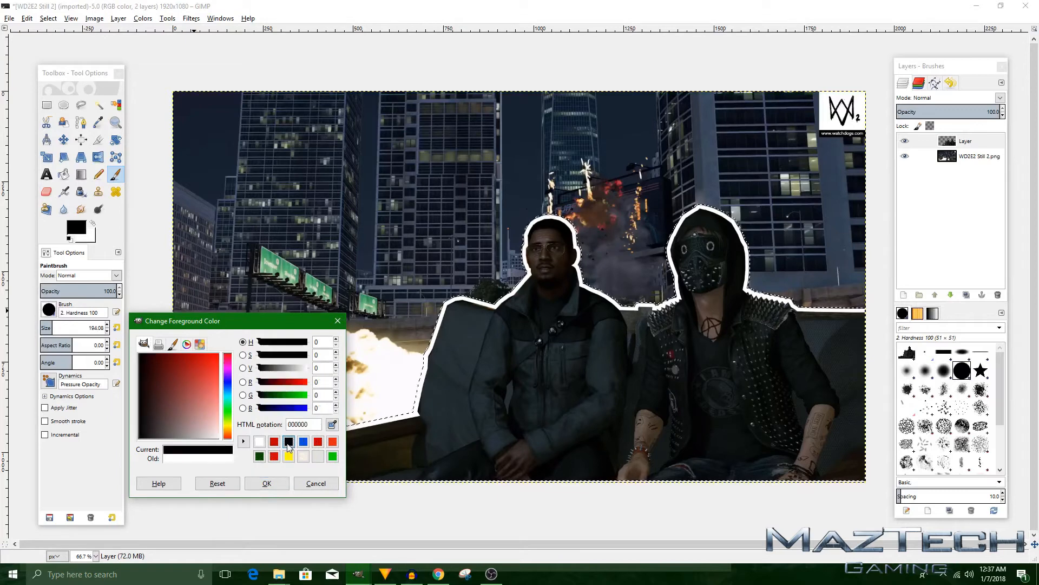
pyautogui.click(266, 482)
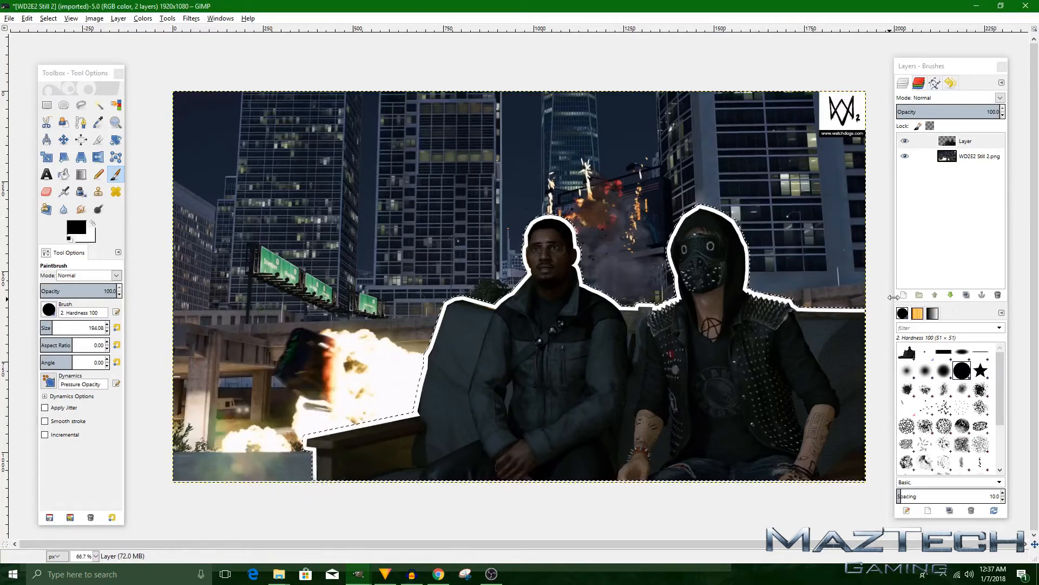
# Add another 1920 × 1080 px layer with the Transparency fill and place it beneath the white-outlined figures' layer
pyautogui.click(904, 295)
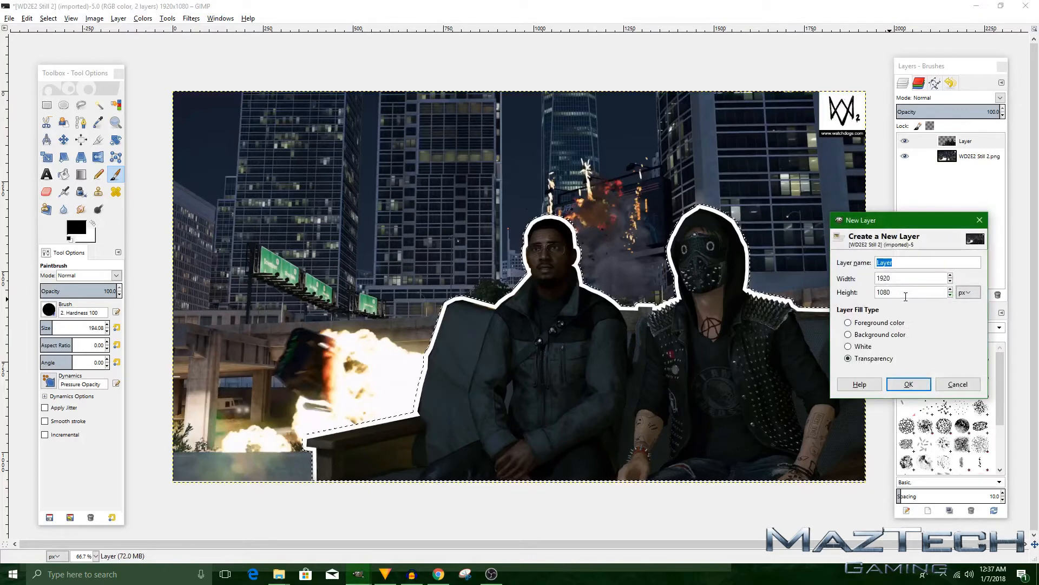
pyautogui.click(900, 385)
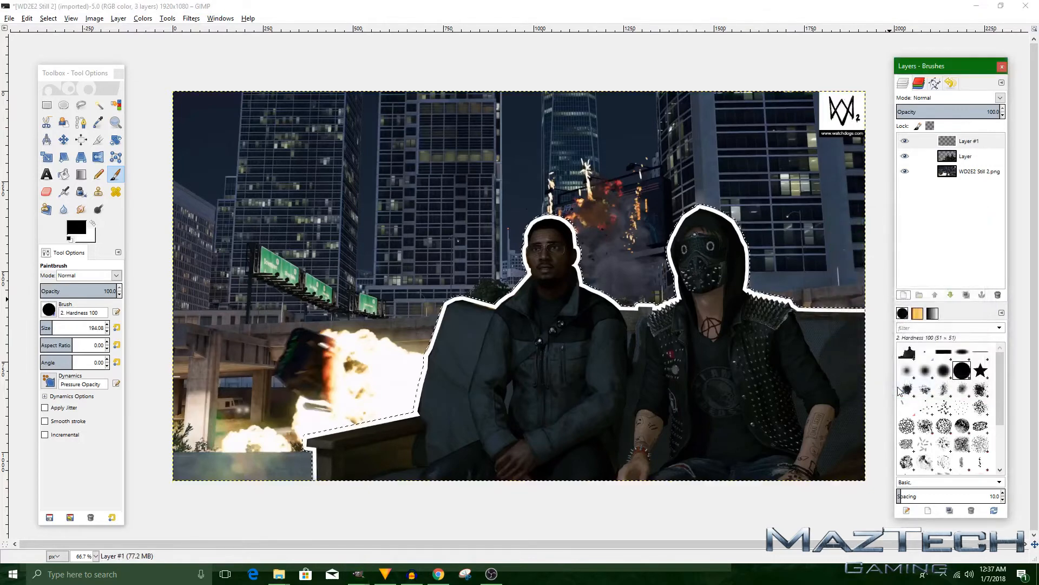
pyautogui.click(977, 143)
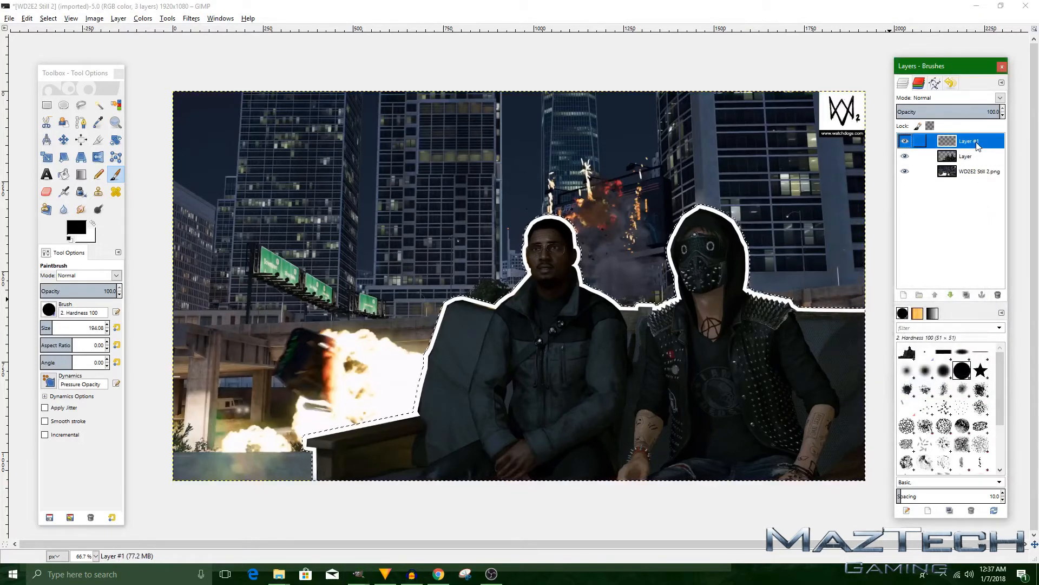
pyautogui.moveTo(978, 143); pyautogui.dragTo(975, 162)
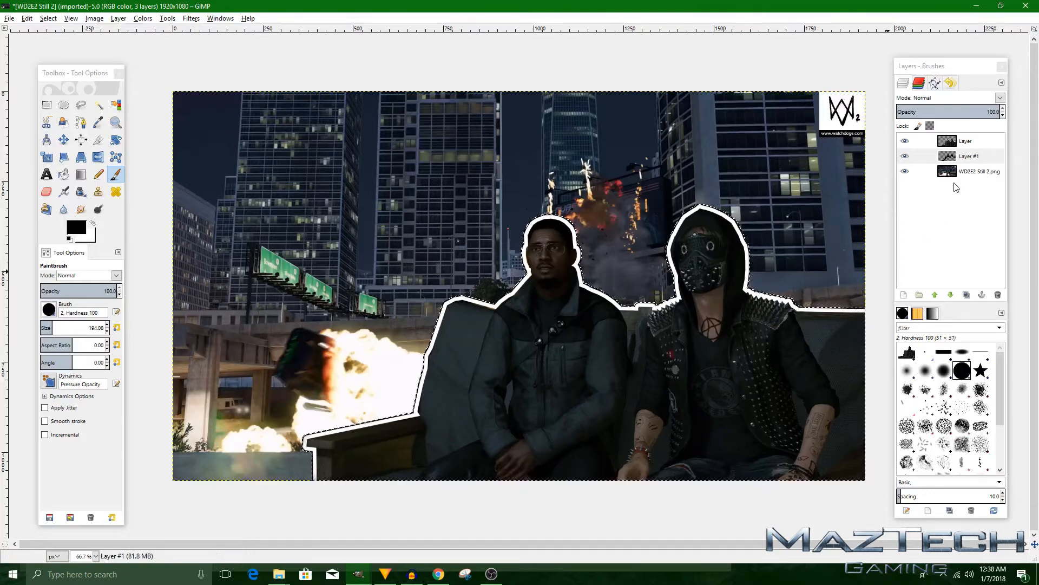
# Merge the white-outlined figures' layer down onto the black outline layer
pyautogui.rightClick(976, 146)
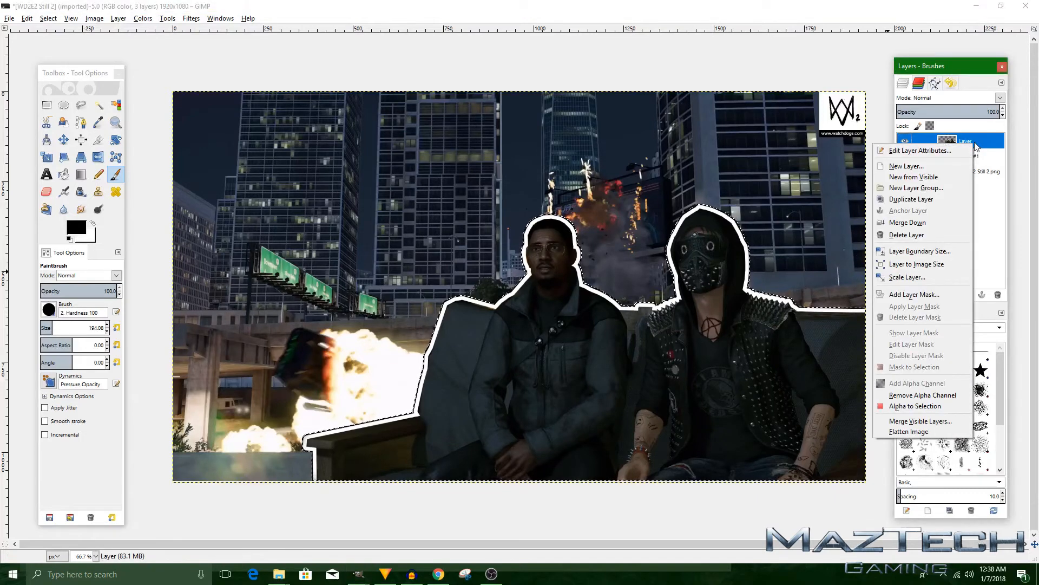
pyautogui.click(924, 224)
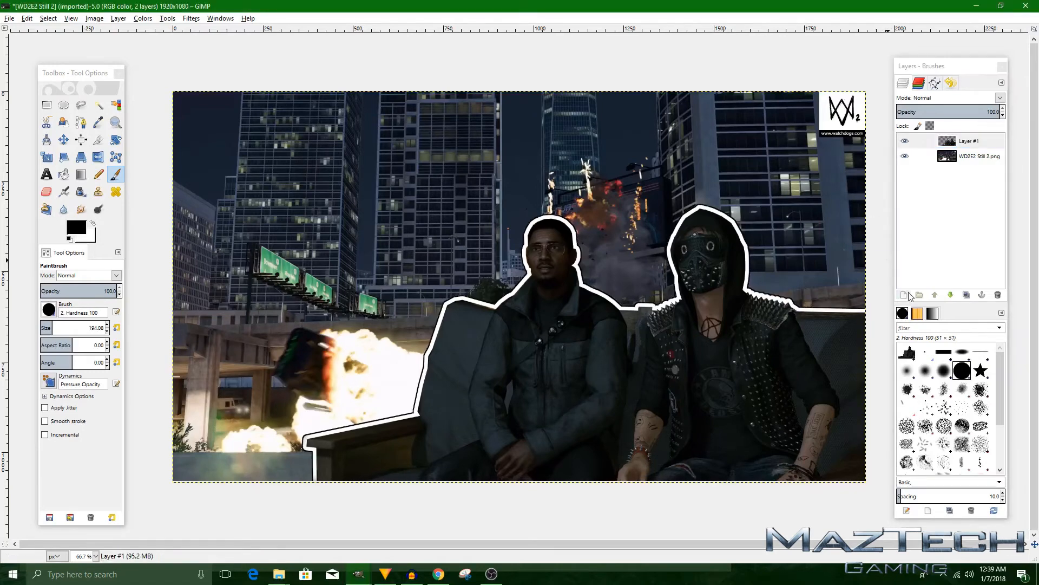
# Add a 1920 × 1080 px layer with the Transparency fill and draw a text box about 1675 × 465 px across the image's lower half
pyautogui.click(910, 295)
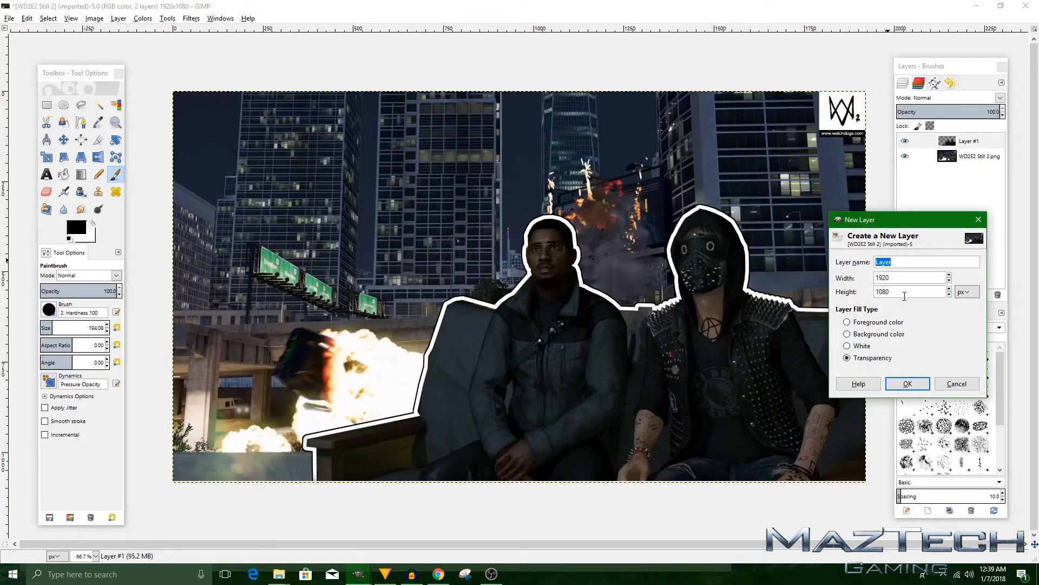
pyautogui.click(908, 384)
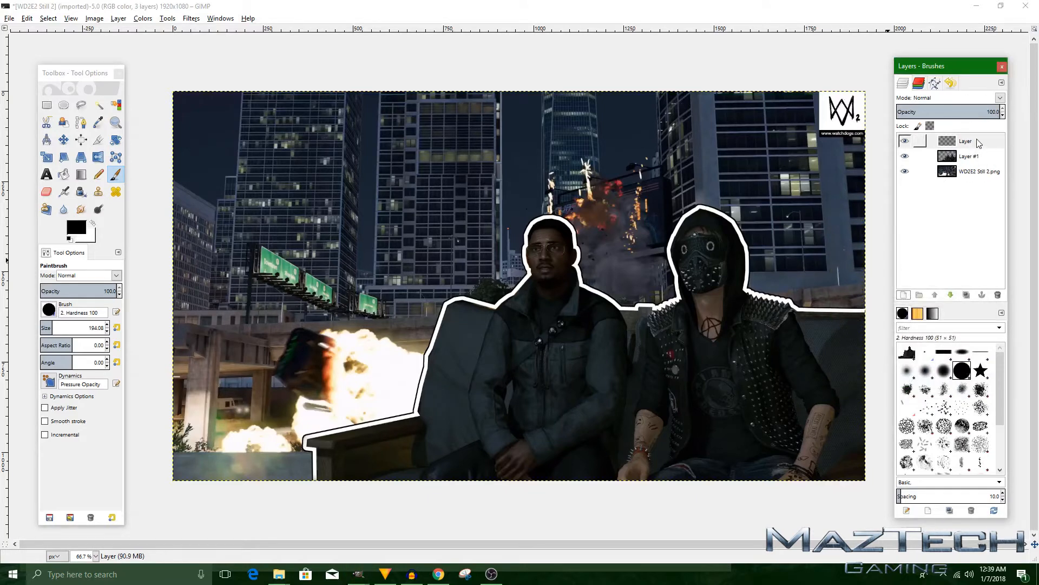
pyautogui.click(47, 175)
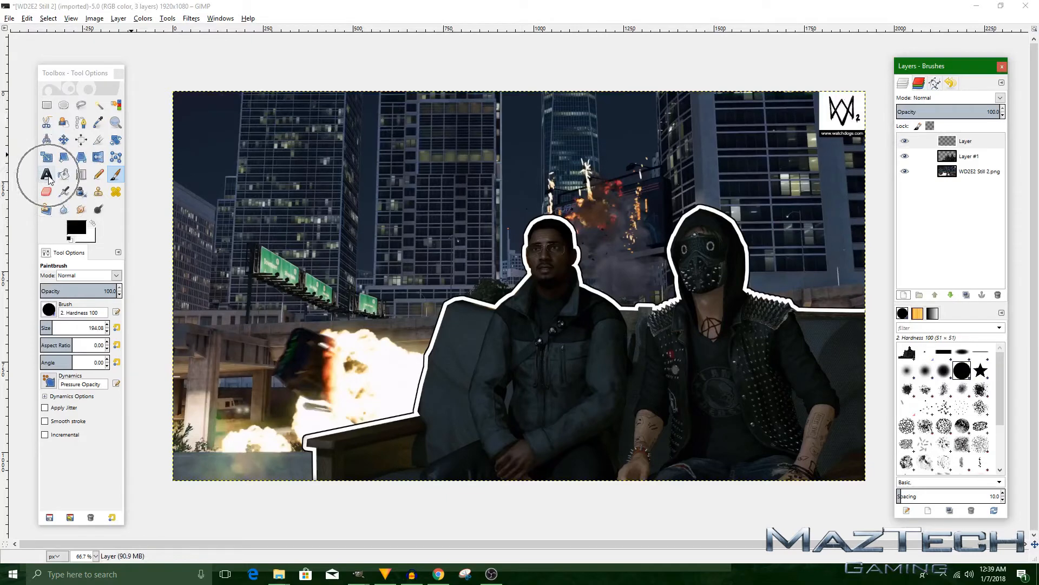
pyautogui.moveTo(185, 298); pyautogui.dragTo(791, 468)
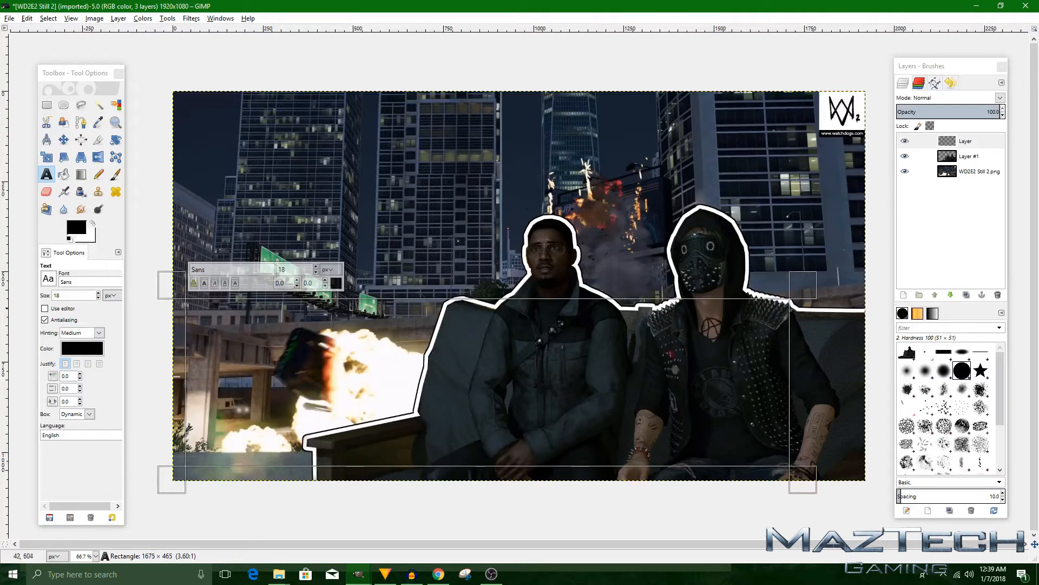
# Set the text to the Plane Crash font at 30 px and enter "playthrough part 2: cyberdriver" in the text box
pyautogui.press('ctrl')
pyautogui.press('ctrl')
pyautogui.press('ctrl')
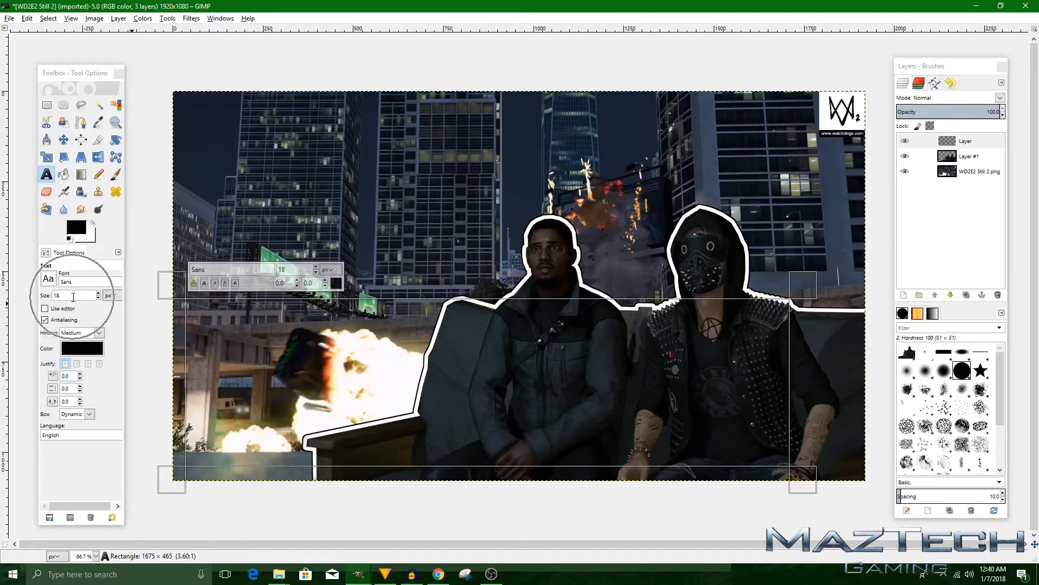
pyautogui.press('ctrl')
pyautogui.press('ctrl')
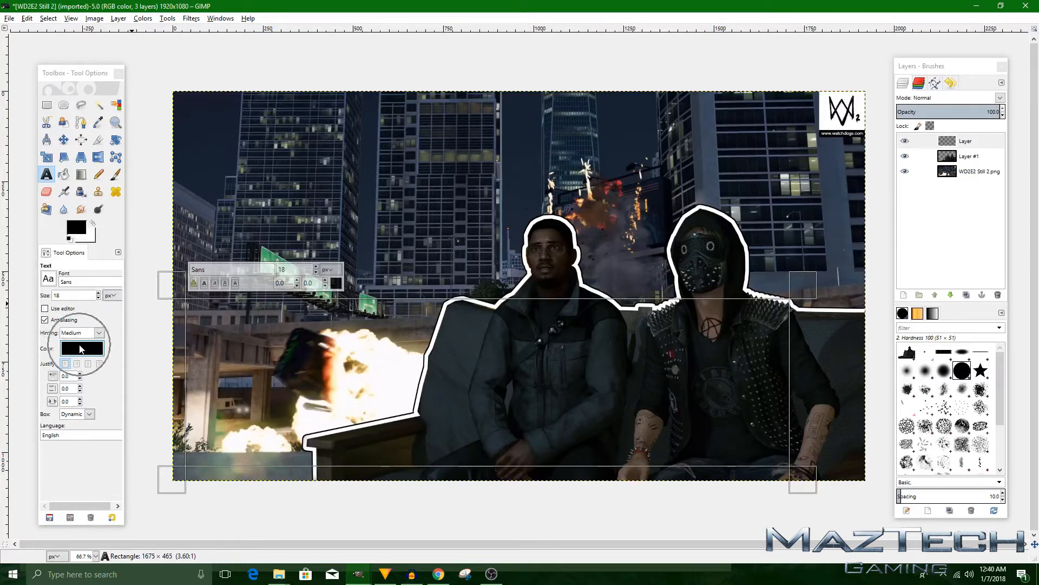
pyautogui.click(49, 280)
pyautogui.write('playthrough Part 2:')
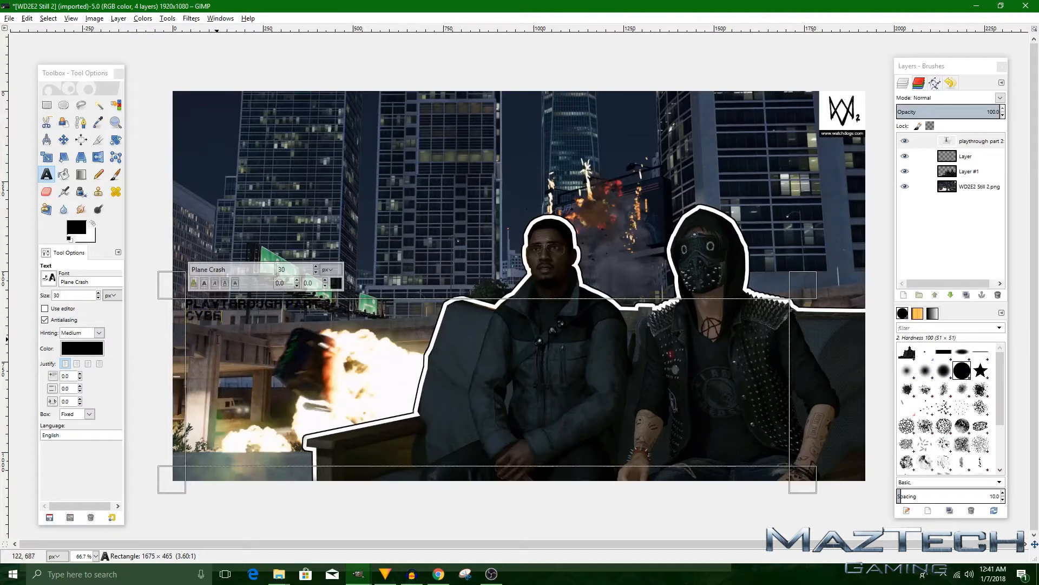
# Centre the whole title text and enlarge it to 120 px
pyautogui.moveTo(291, 322); pyautogui.dragTo(196, 304)
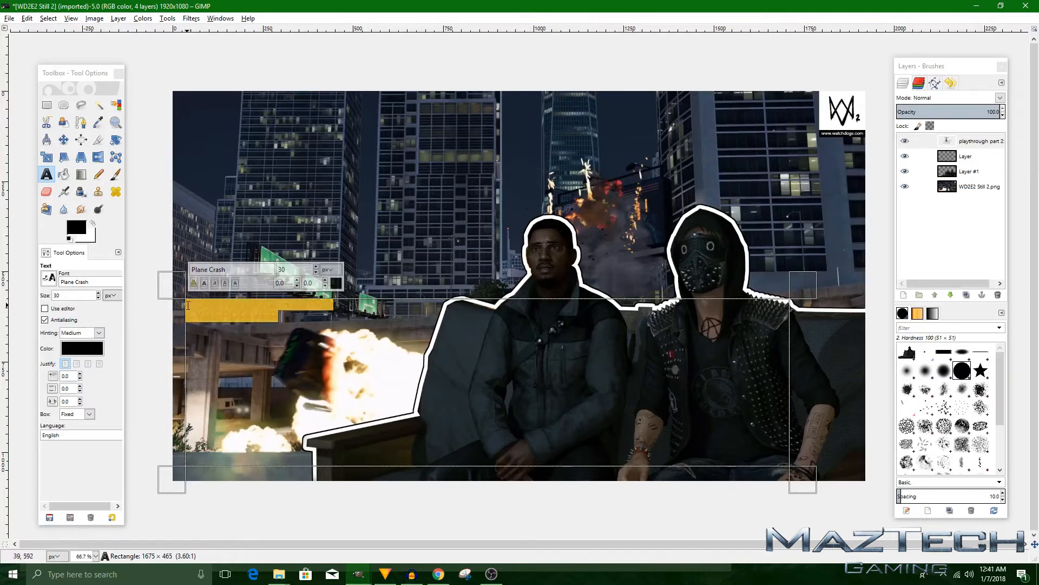
pyautogui.click(88, 364)
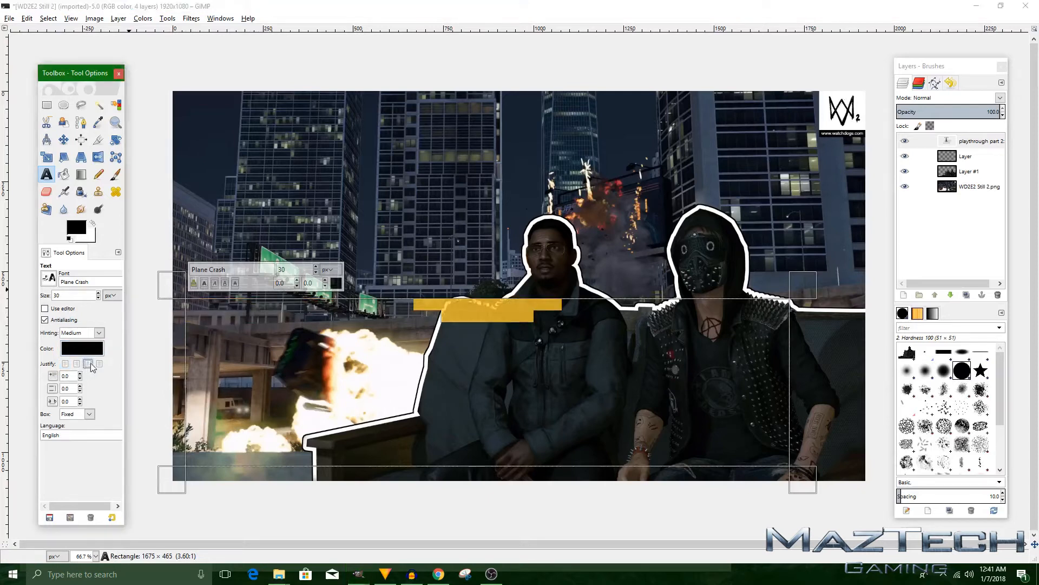
pyautogui.click(315, 266)
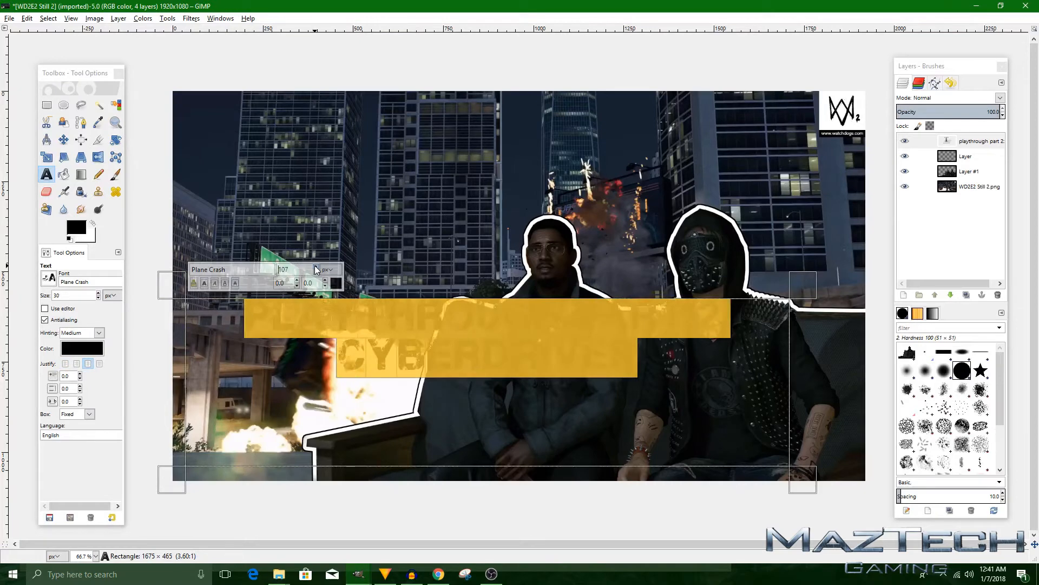
pyautogui.click(317, 266)
pyautogui.click(317, 266)
pyautogui.click(317, 267)
pyautogui.click(317, 267)
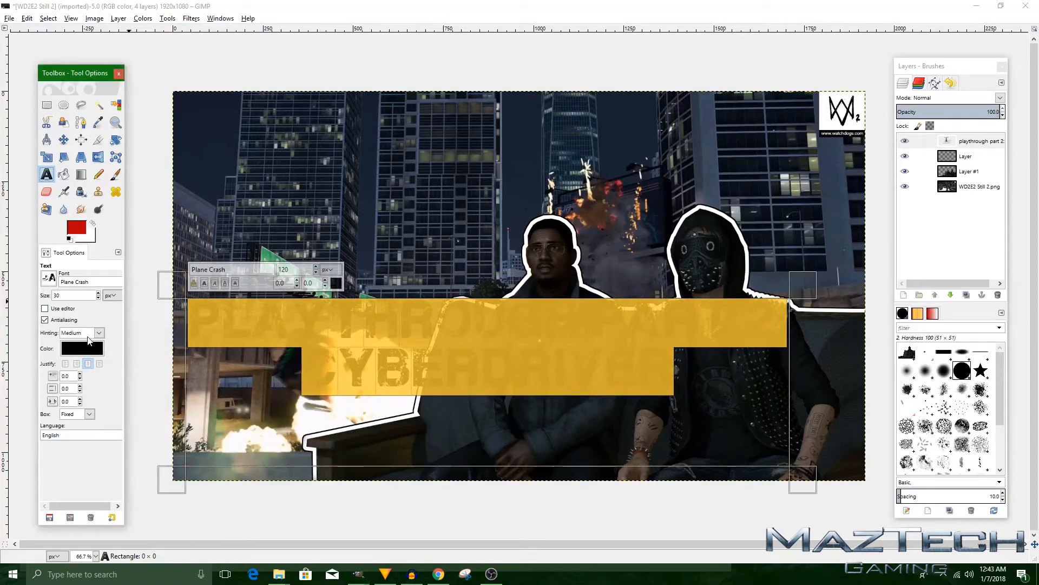
# Set the title's text colour to white (ffffff)
pyautogui.click(85, 348)
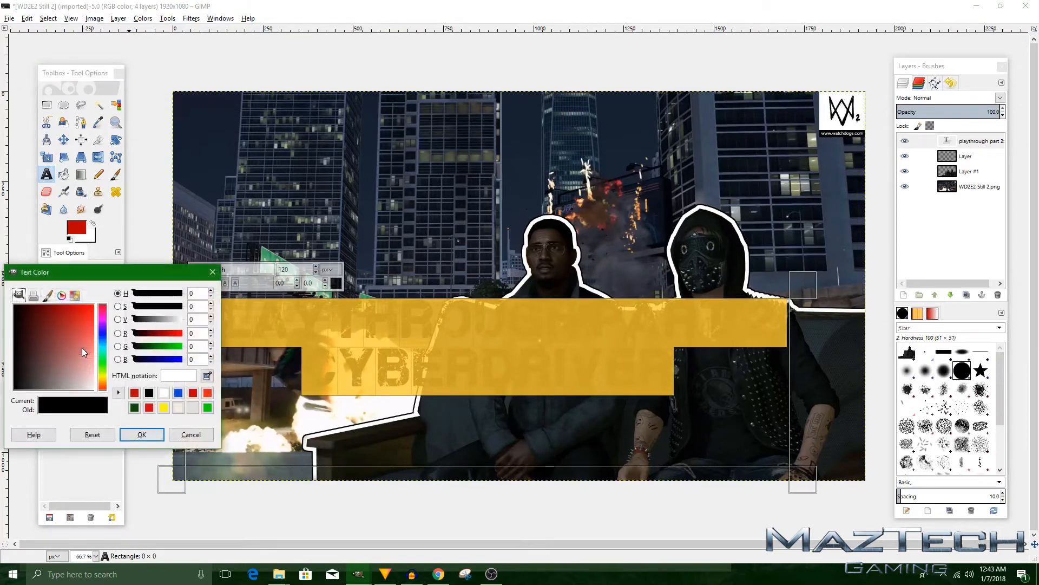
pyautogui.click(163, 393)
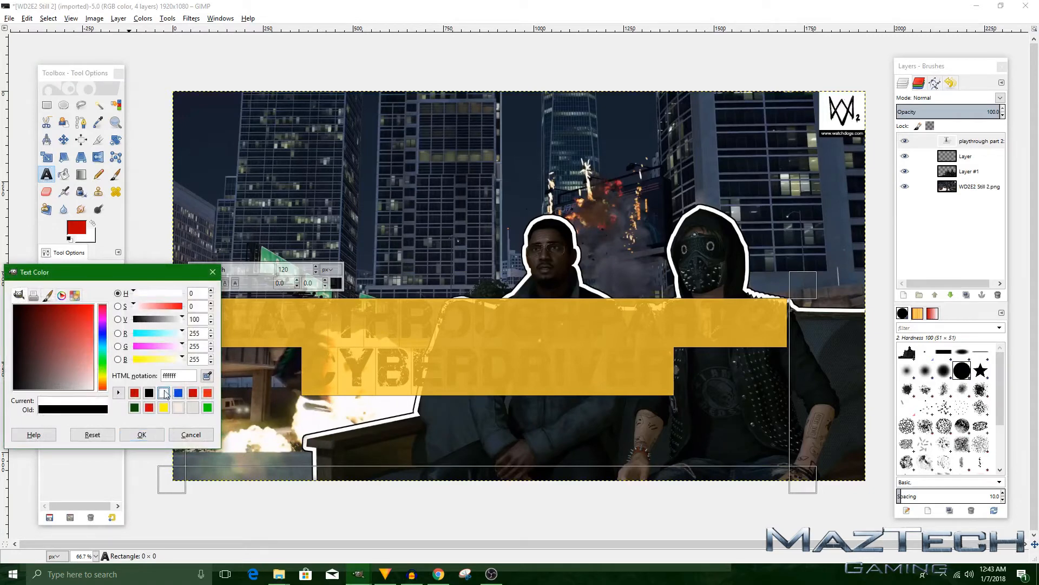
pyautogui.click(142, 435)
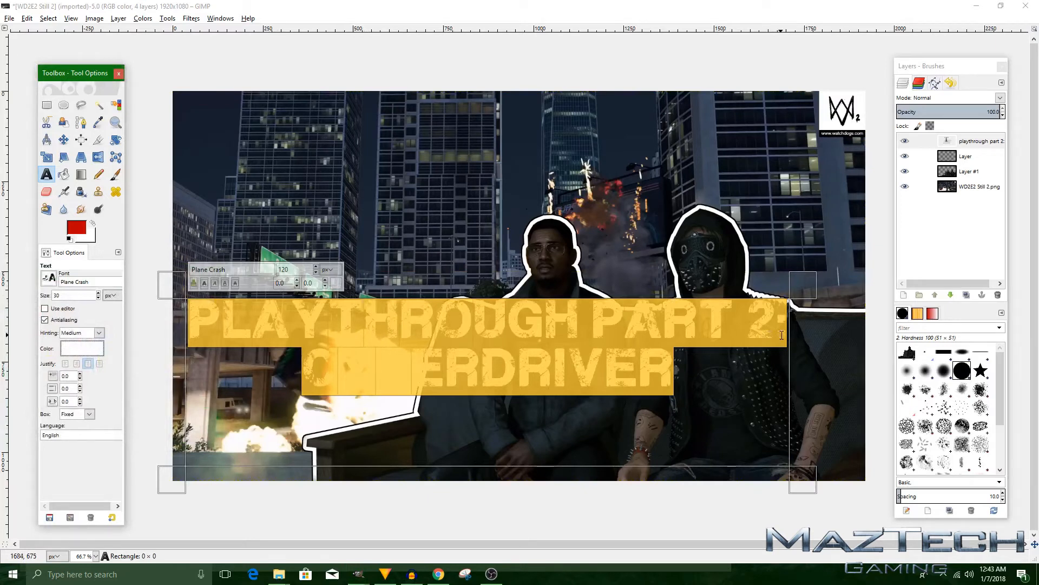
# Create a selection from the title text layer's alpha and grow it by 3 px
pyautogui.click(120, 19)
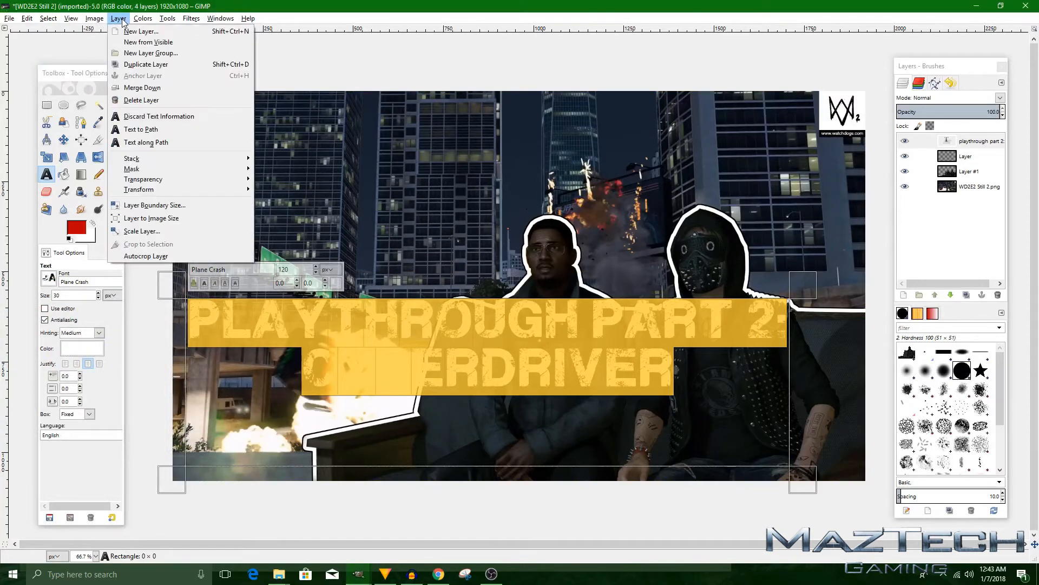
pyautogui.moveTo(140, 183)
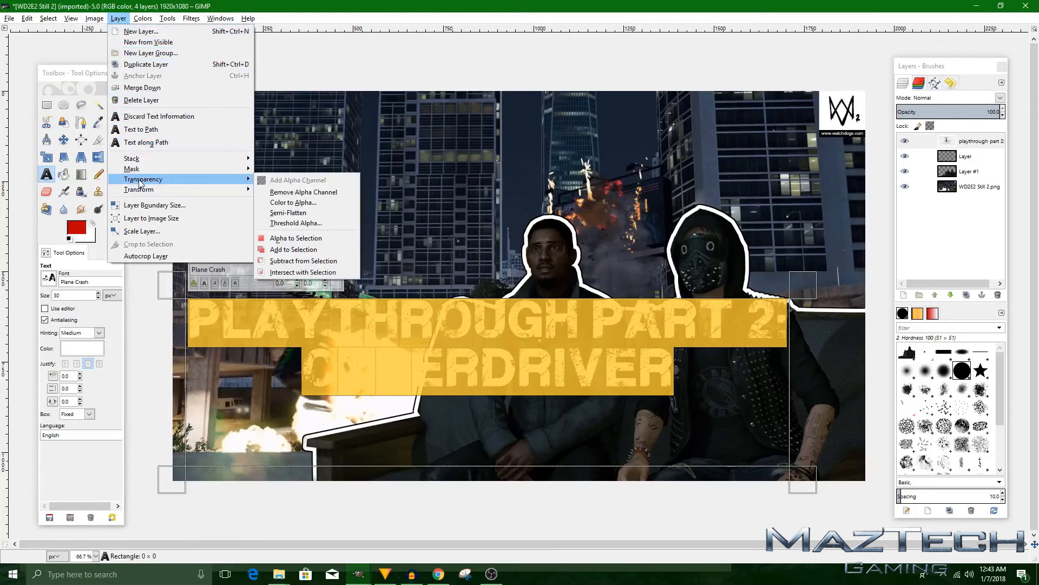
pyautogui.click(286, 239)
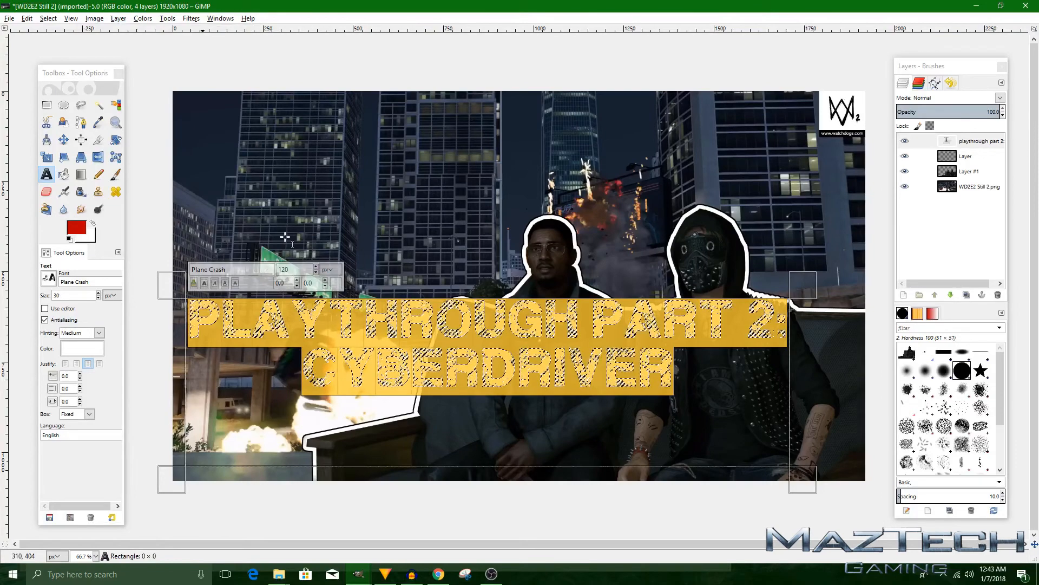
pyautogui.click(48, 18)
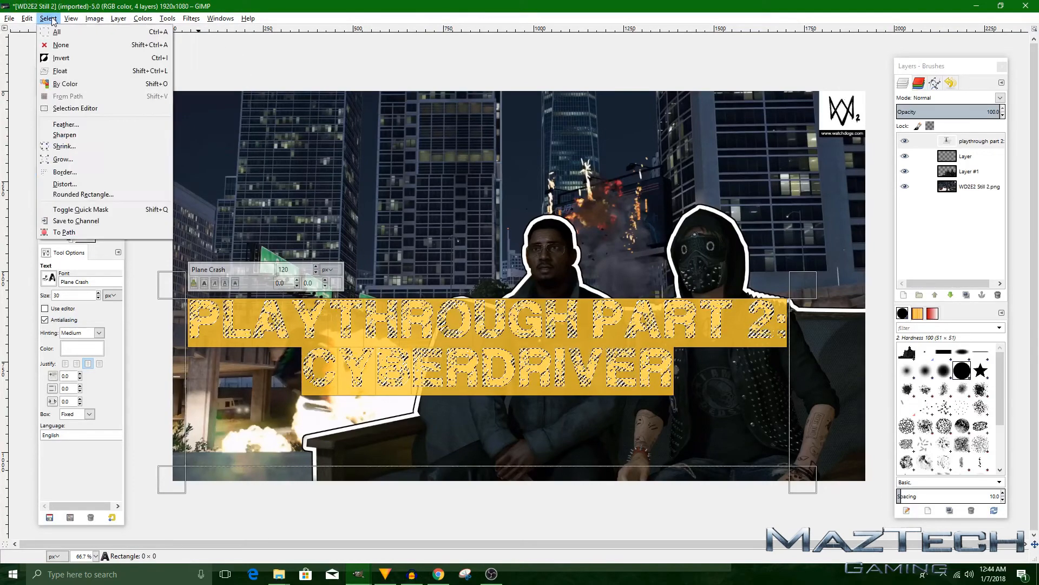
pyautogui.click(61, 159)
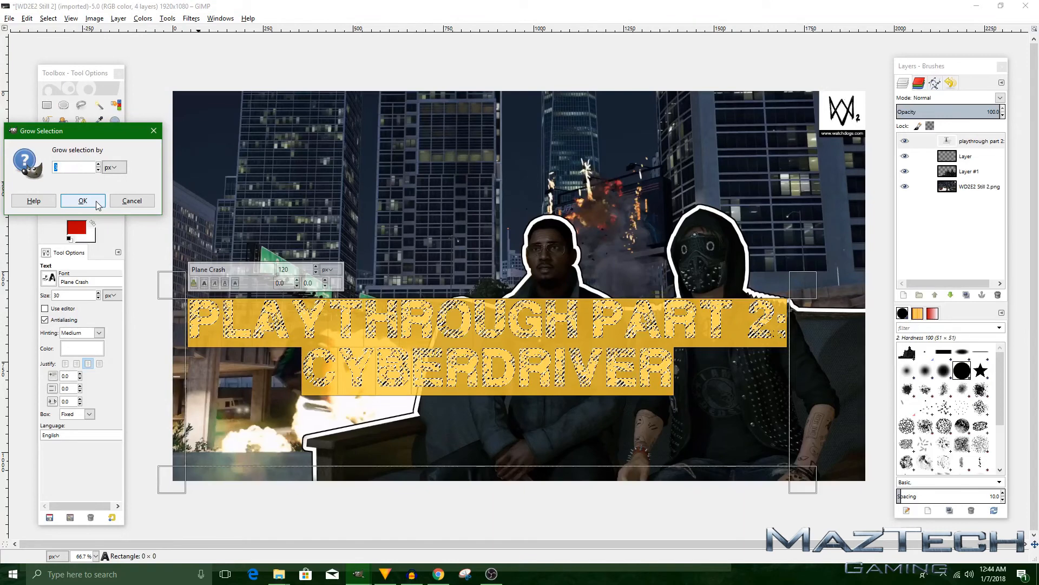
pyautogui.click(82, 201)
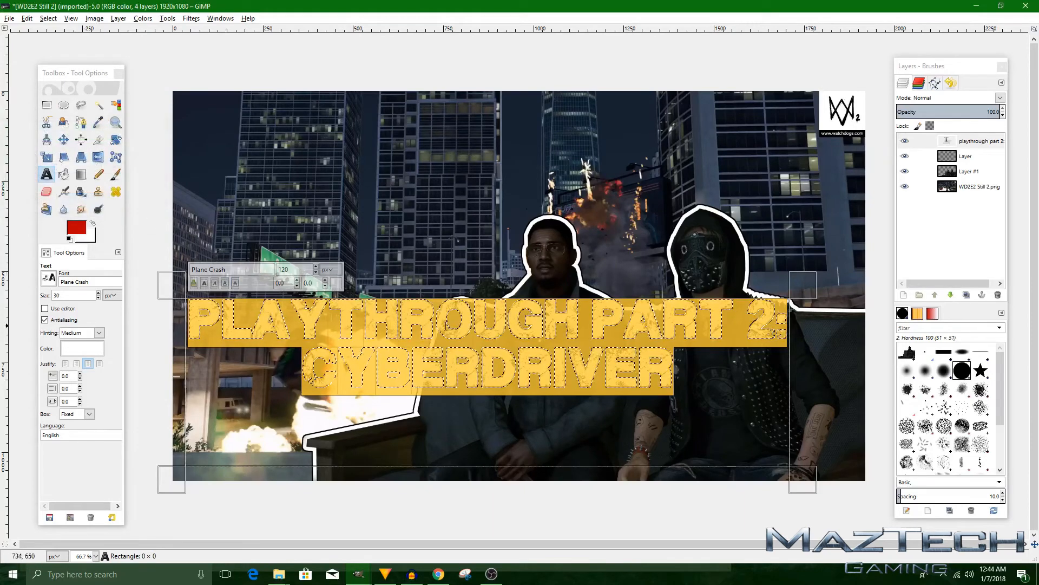
# Paint the grown selection red with the Paintbrush on the transparent layer beneath the title to give the letters a red outline
pyautogui.click(966, 157)
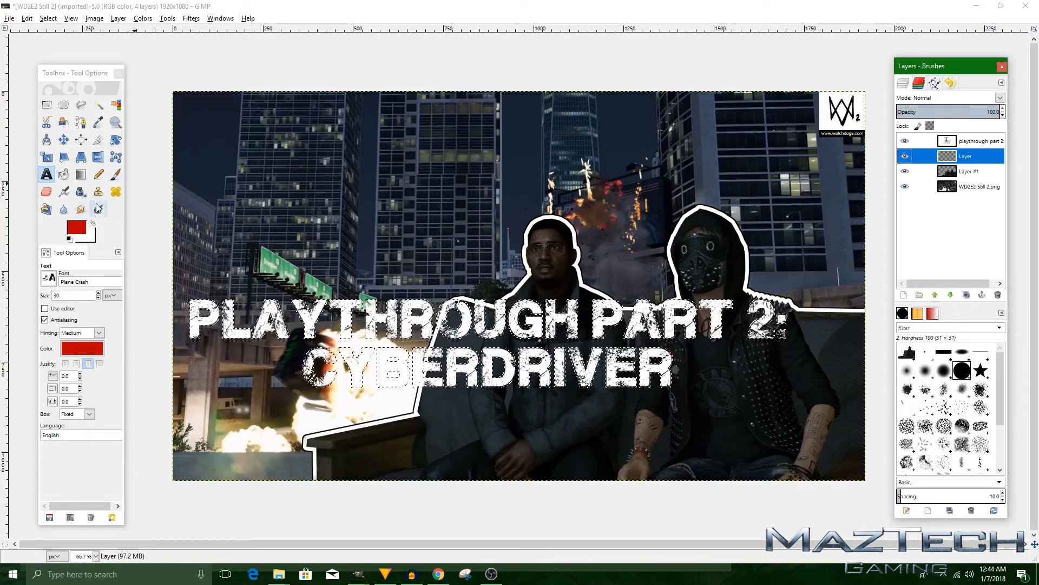
pyautogui.click(117, 179)
pyautogui.click(117, 179)
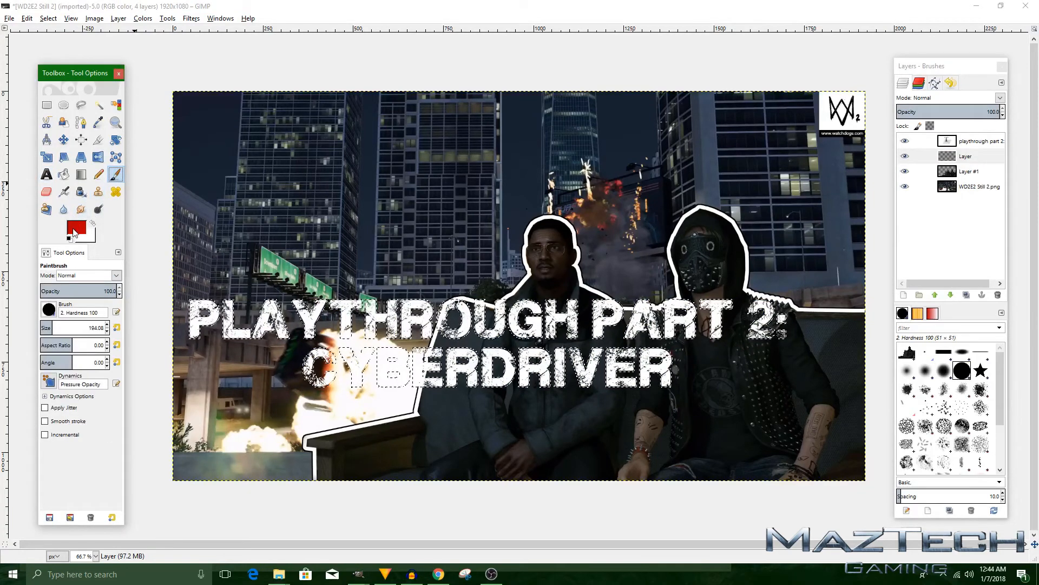
pyautogui.moveTo(214, 319); pyautogui.dragTo(247, 320)
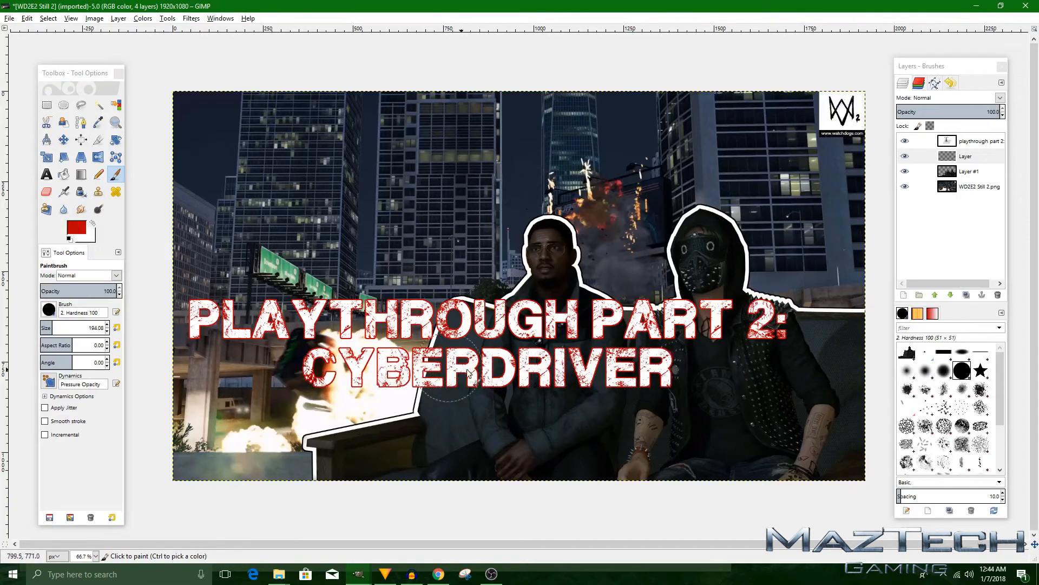
pyautogui.moveTo(606, 372); pyautogui.dragTo(608, 372)
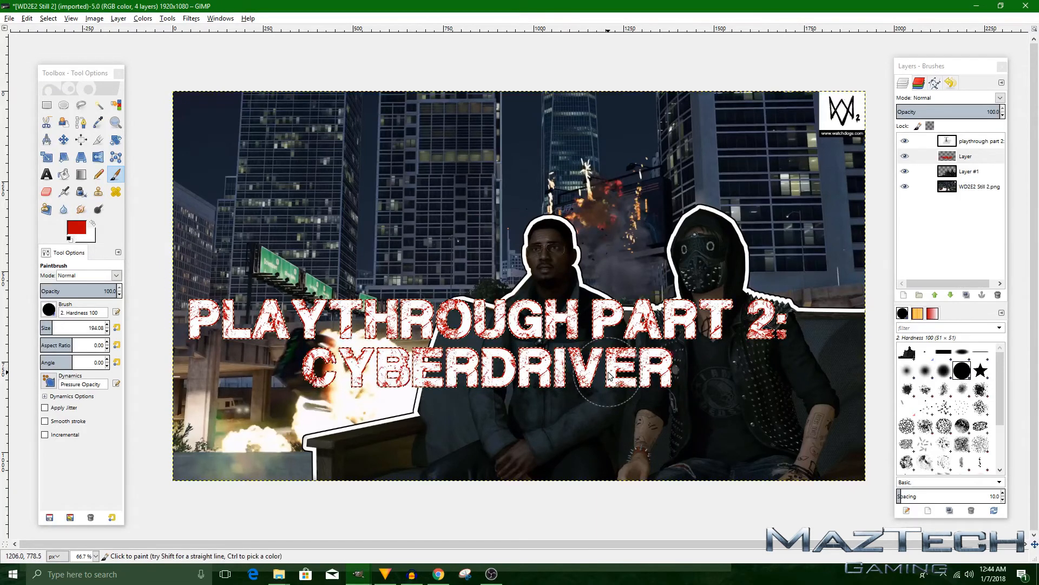
# Merge the title text layer down onto the red outline layer
pyautogui.click(973, 142)
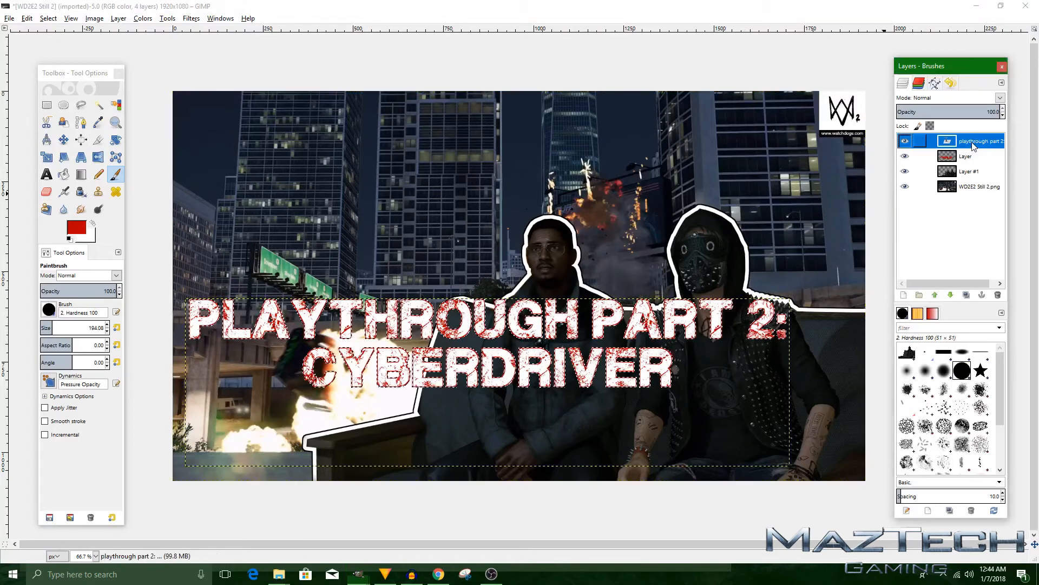
pyautogui.rightClick(973, 145)
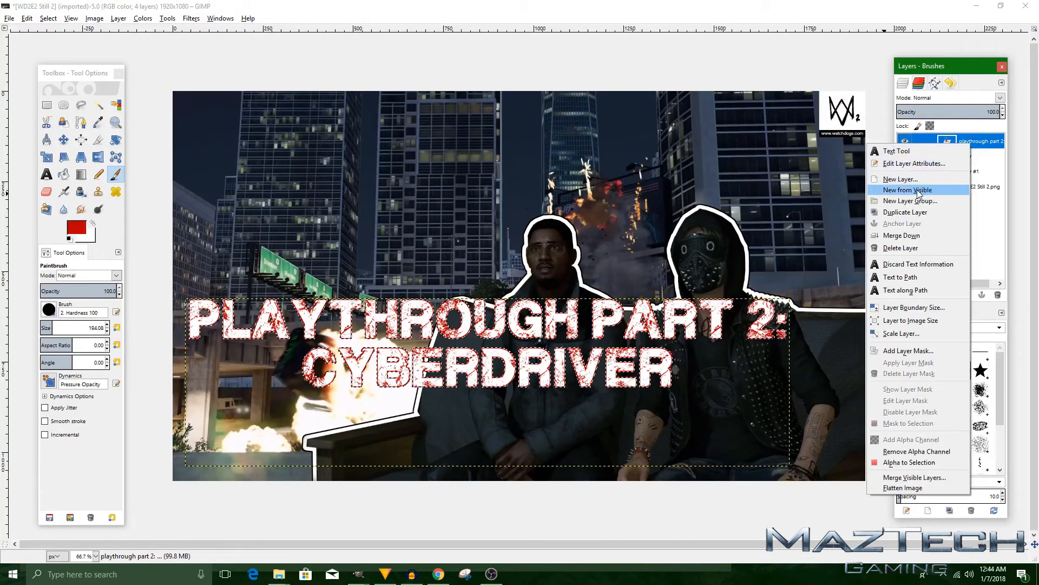
pyautogui.click(908, 236)
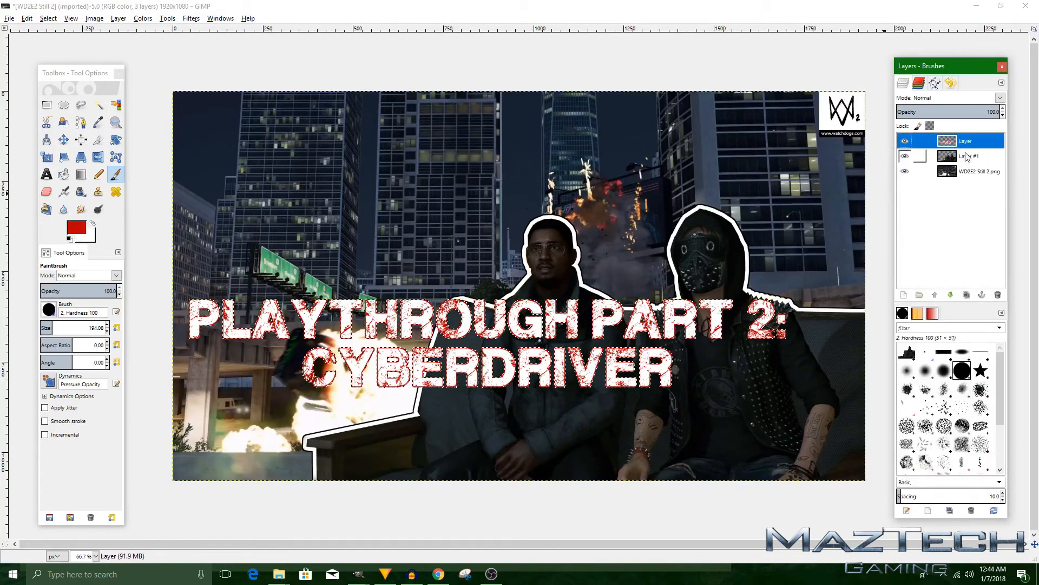
# Move the outlined title down to the image's bottom edge area, over the seated figures' laps, and clear the selection
pyautogui.click(63, 140)
pyautogui.moveTo(272, 313); pyautogui.dragTo(288, 390)
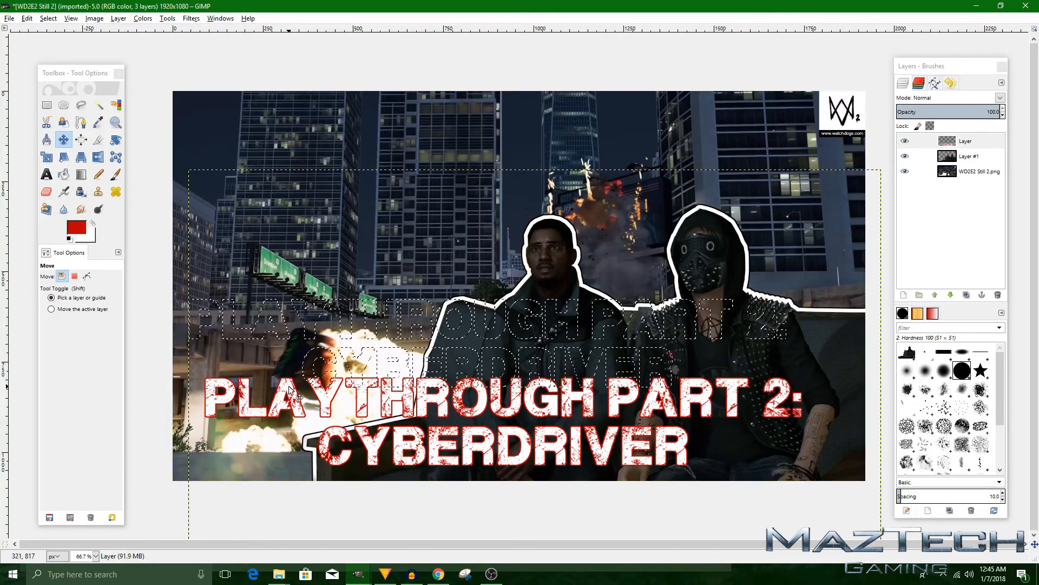
pyautogui.click(48, 18)
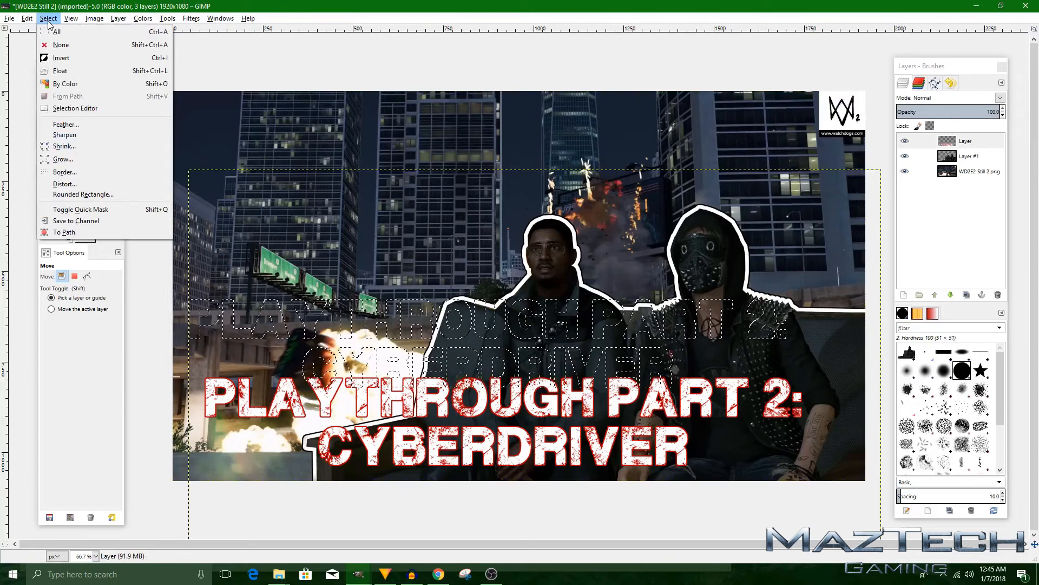
pyautogui.click(61, 46)
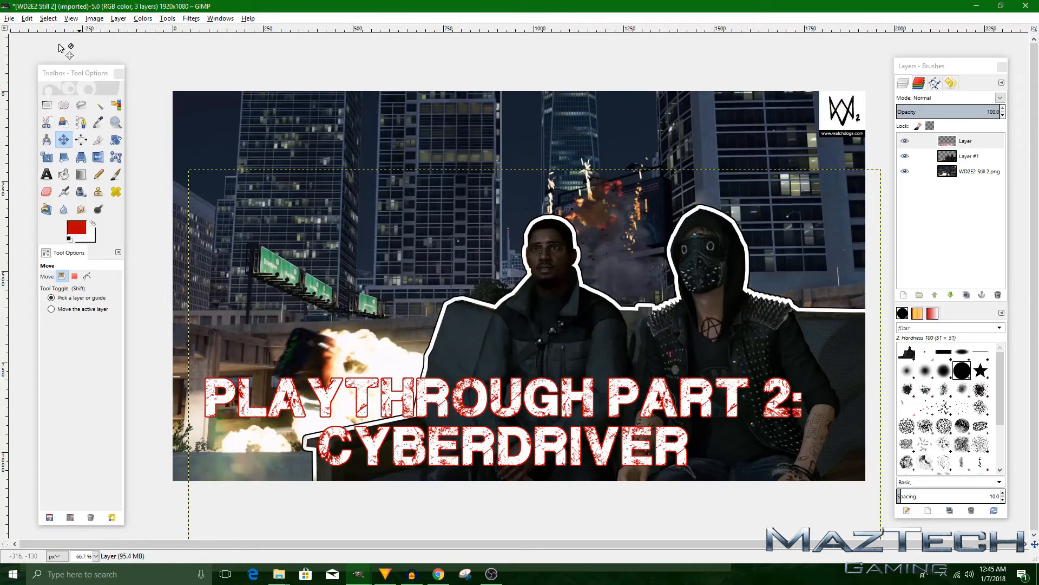
# Add another 1920 × 1080 px layer with the Transparency fill and make a rectangular selection about 1686 × 299 px around the title
pyautogui.click(902, 296)
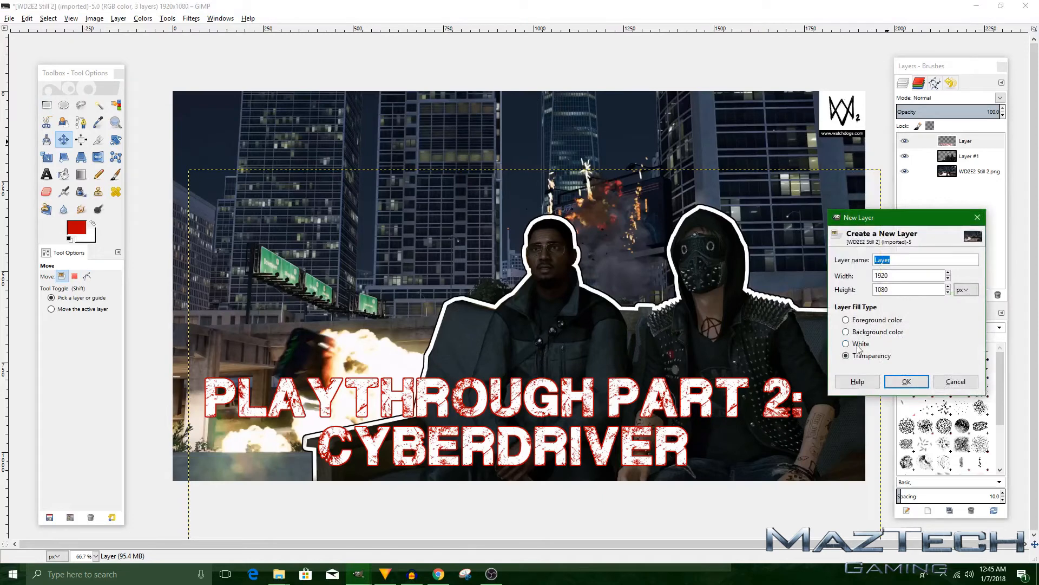
pyautogui.click(907, 383)
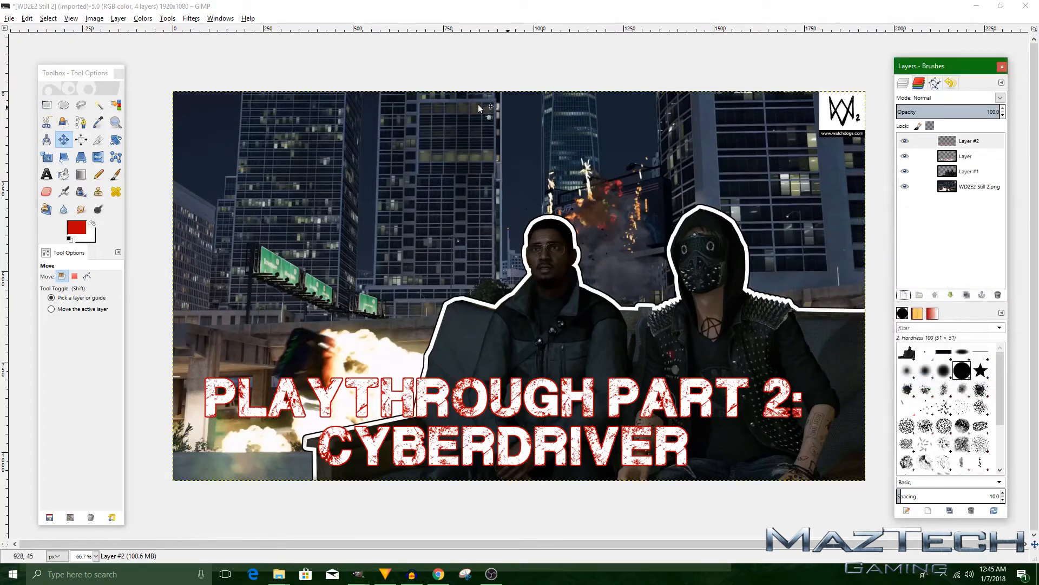
pyautogui.click(47, 106)
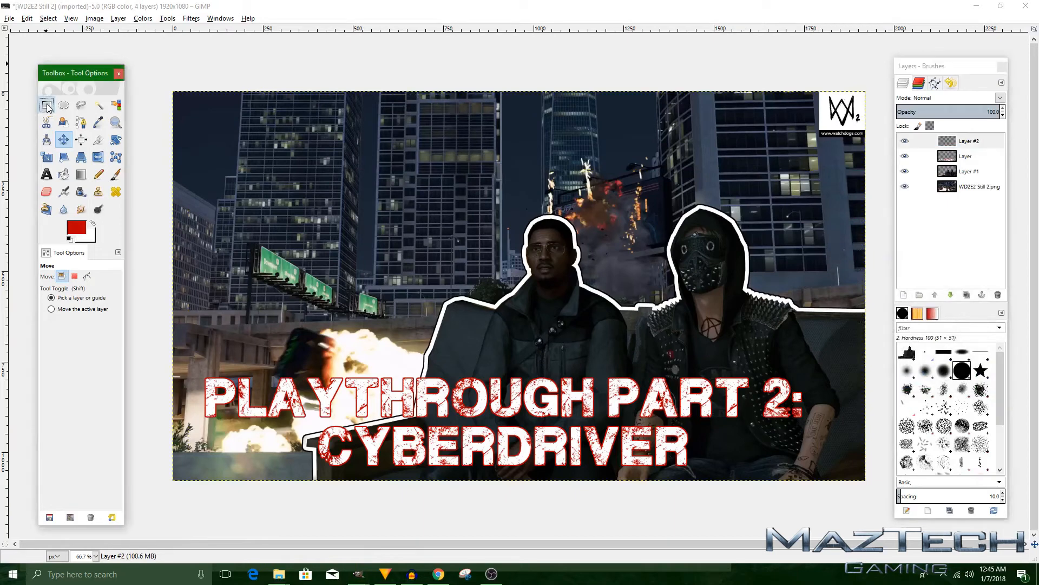
pyautogui.moveTo(200, 366); pyautogui.dragTo(808, 474)
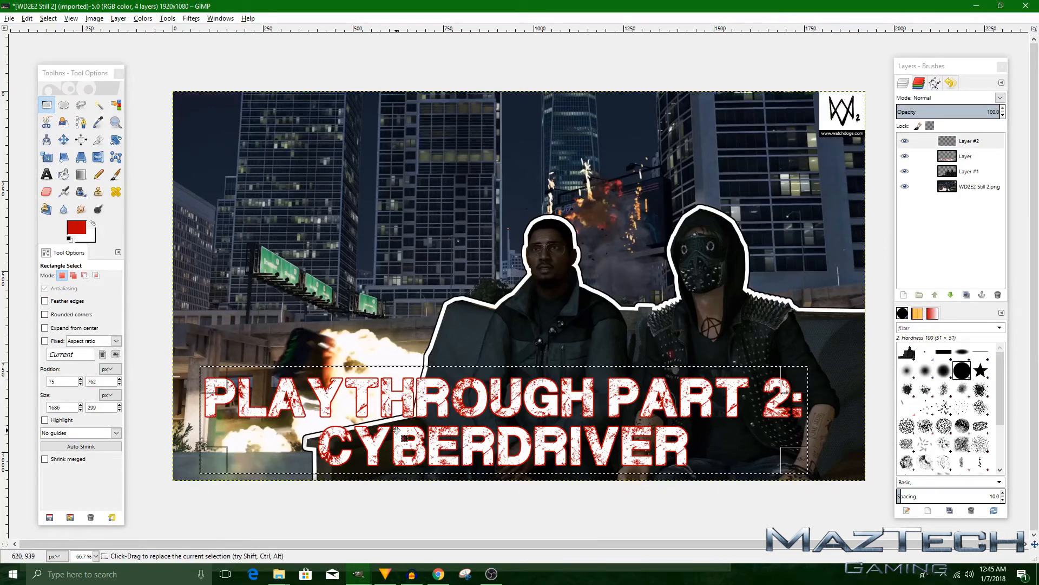
# Bucket-fill the selection around the title with black (000000) and move the filled layer beneath the title layer
pyautogui.click(64, 175)
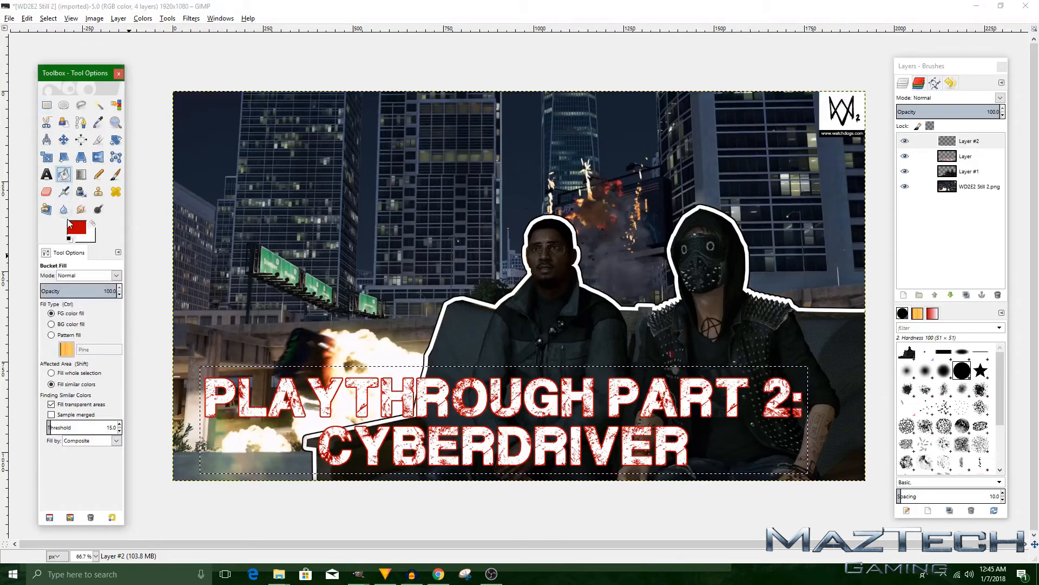
pyautogui.click(72, 229)
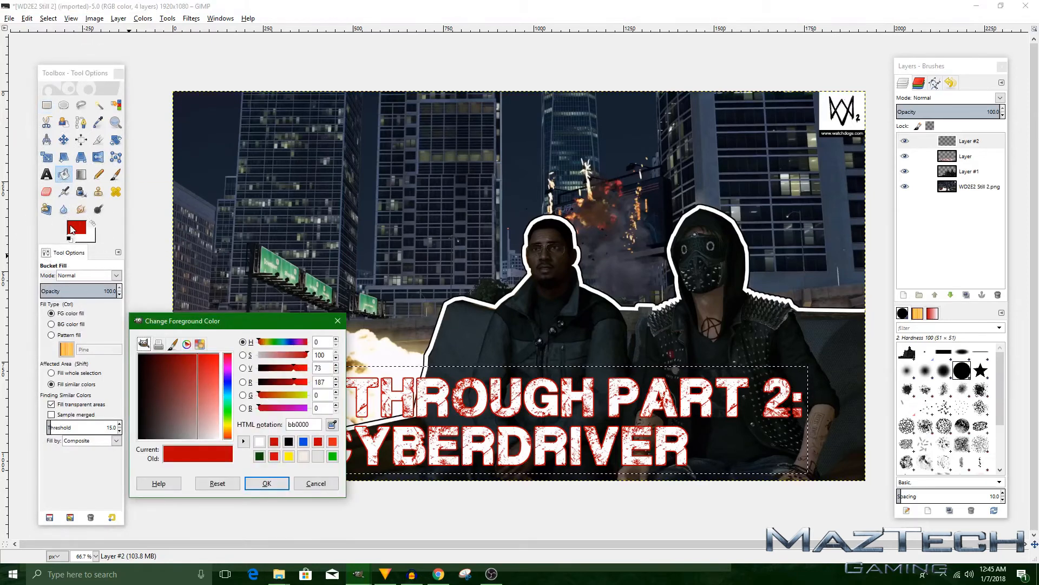
pyautogui.click(289, 442)
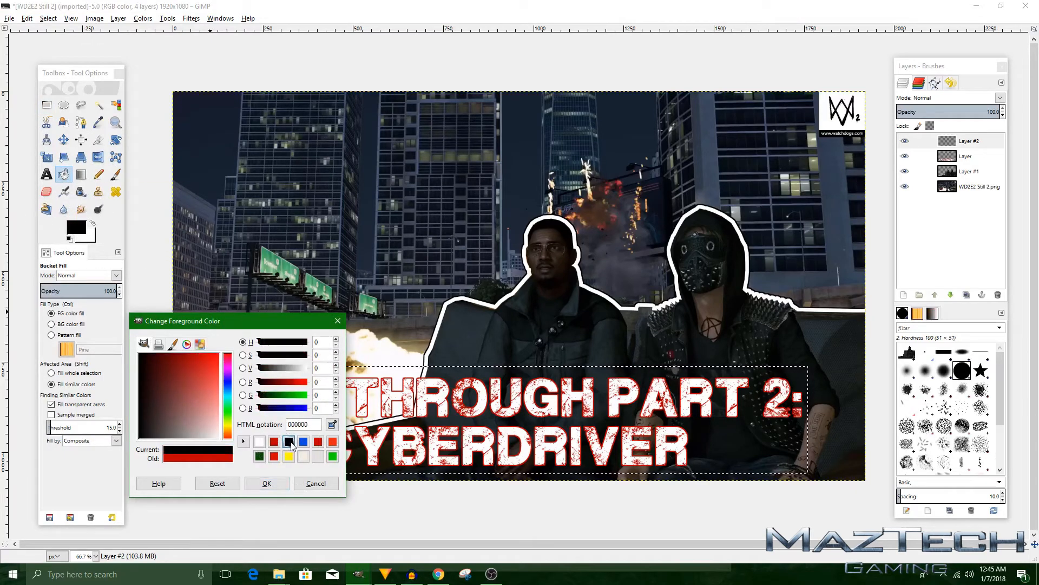
pyautogui.click(273, 483)
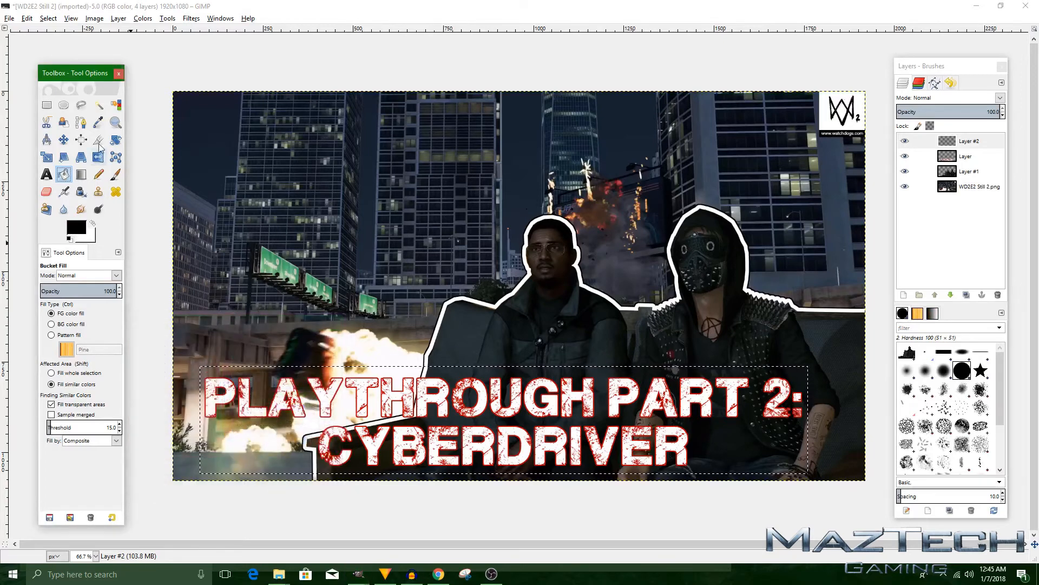
pyautogui.press('ctrl')
pyautogui.press('ctrl')
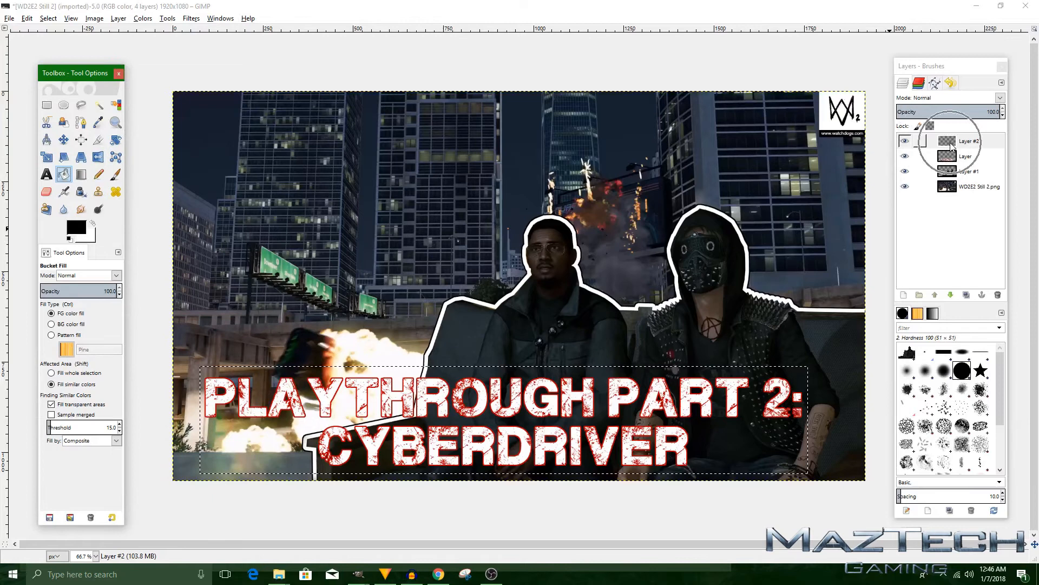
pyautogui.click(797, 375)
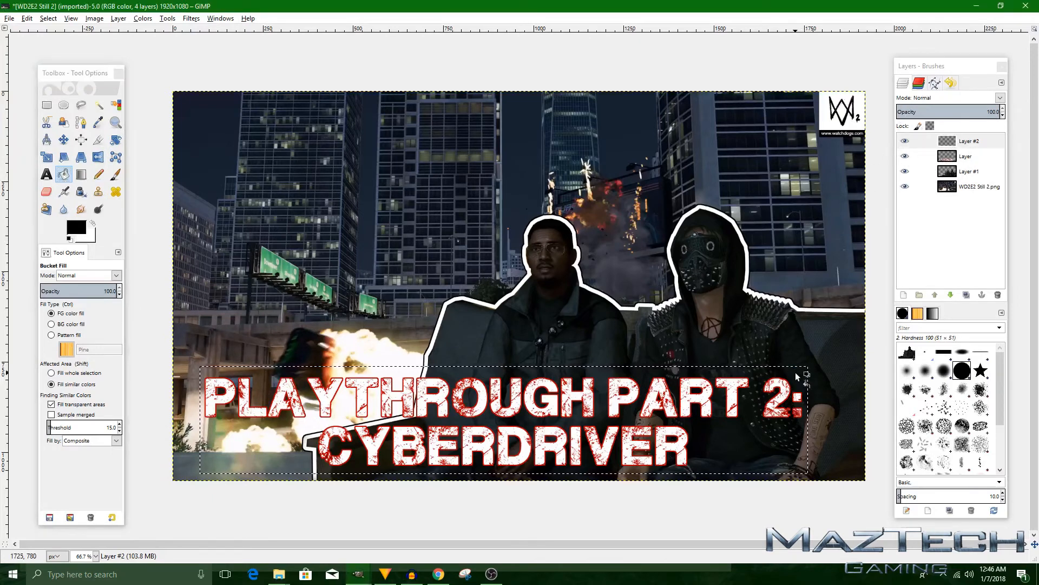
pyautogui.press('r')
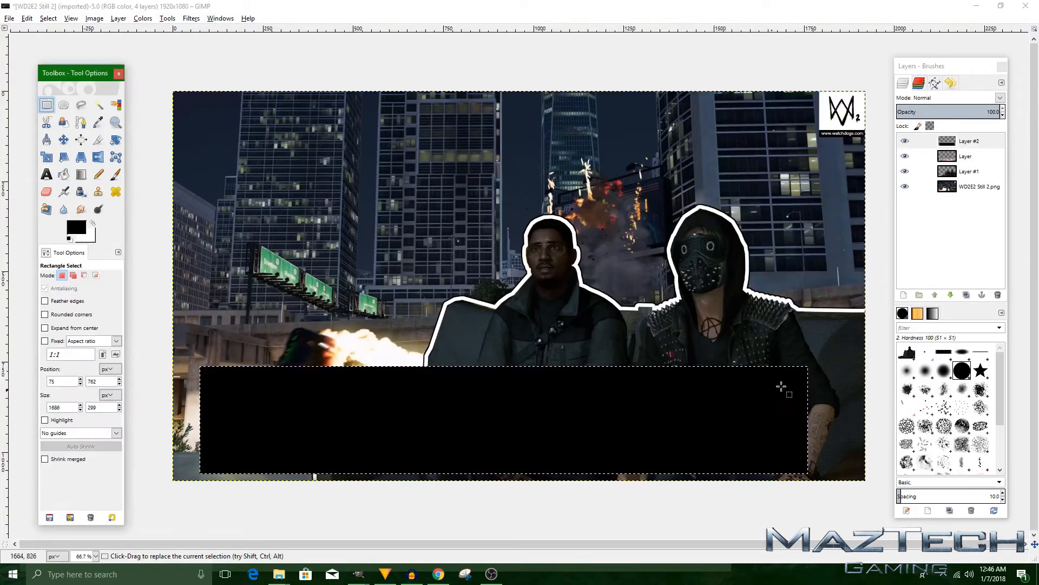
pyautogui.click(980, 142)
pyautogui.moveTo(980, 142); pyautogui.dragTo(978, 165)
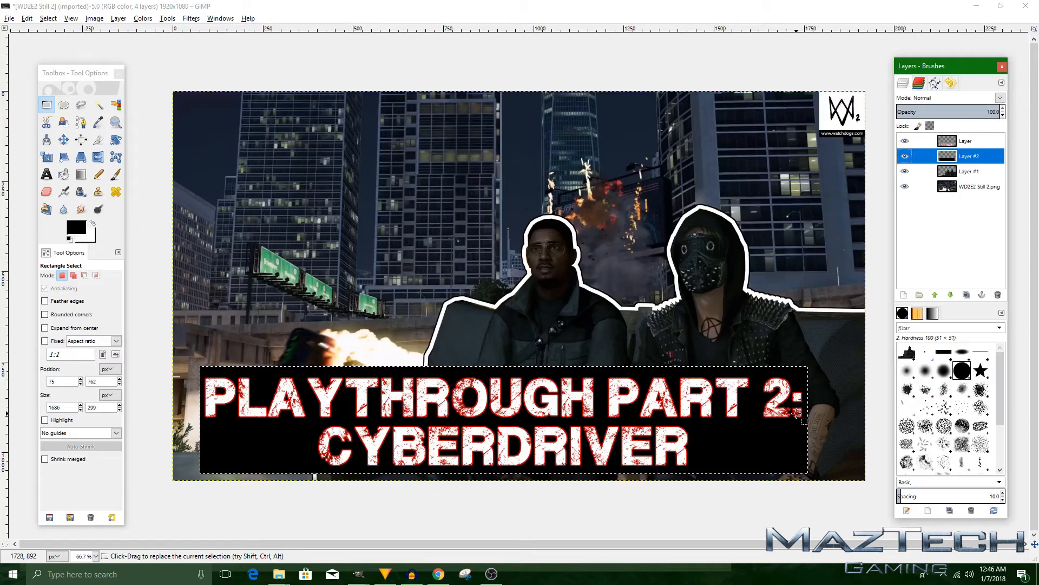
# Merge the title layer down onto the black rectangle and shift the combined banner slightly right to centre it in the image
pyautogui.press('ctrl')
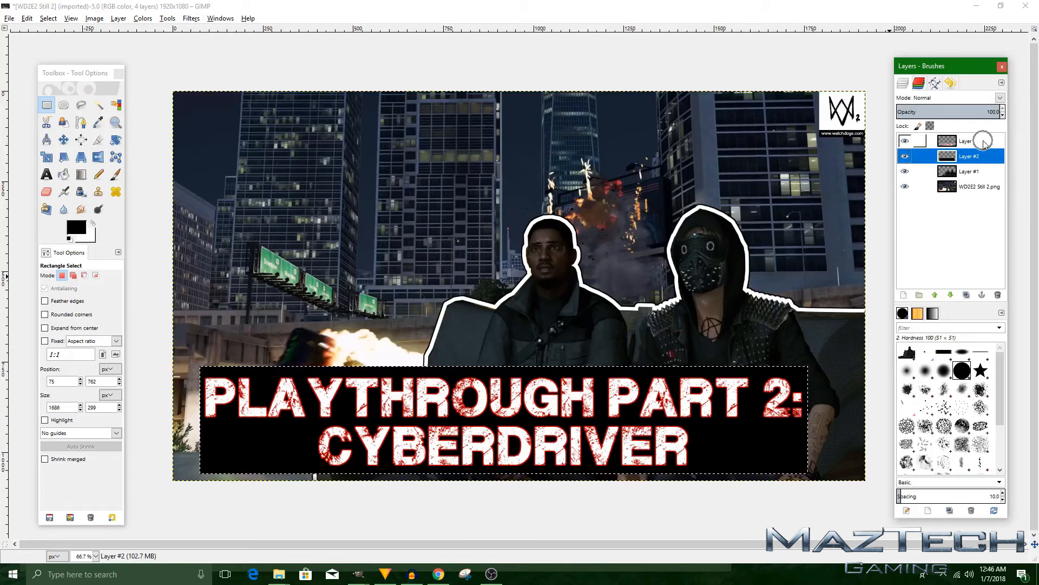
pyautogui.rightClick(984, 141)
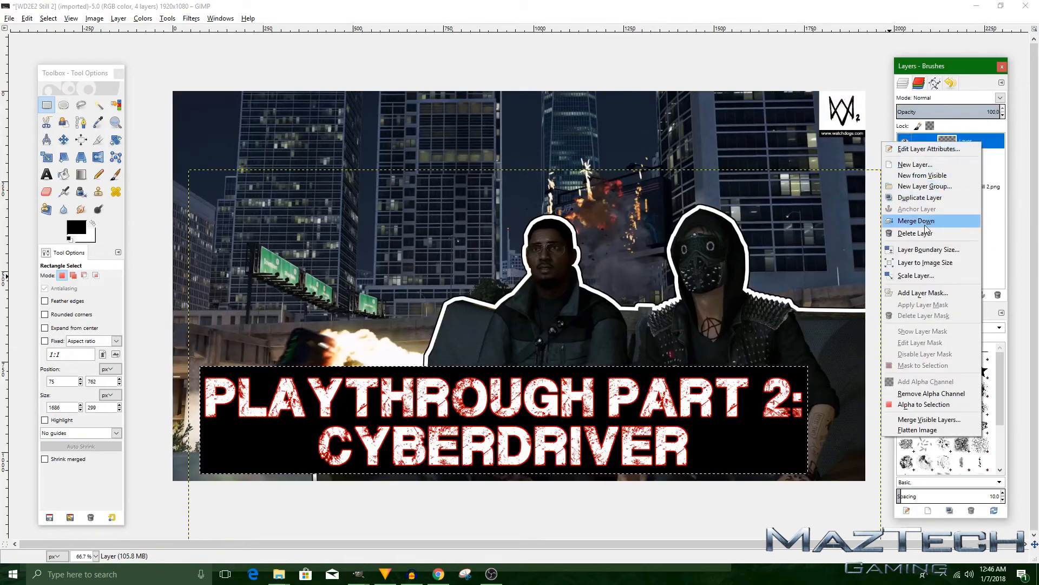
pyautogui.click(920, 222)
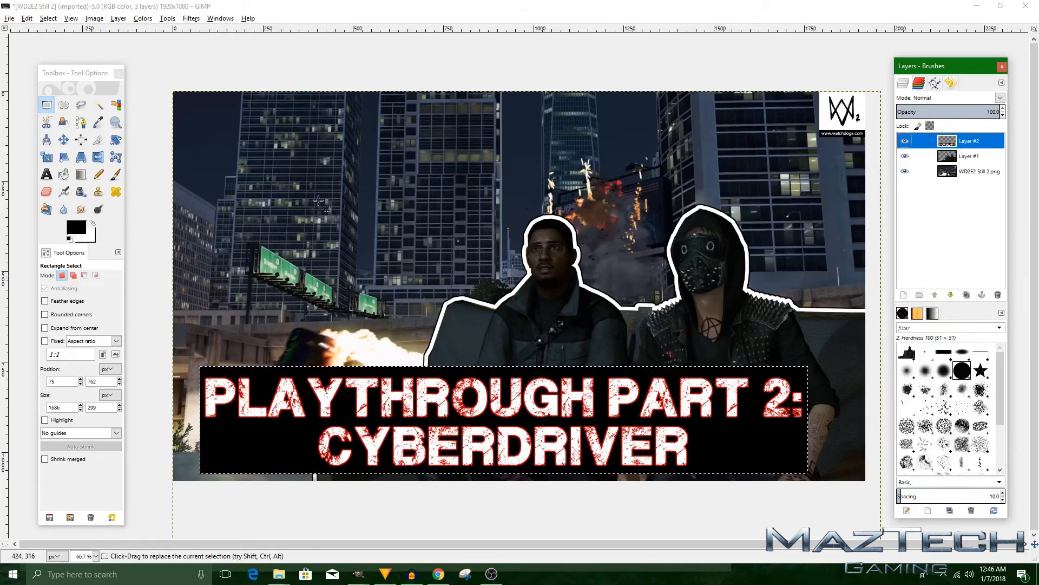
pyautogui.click(63, 140)
pyautogui.moveTo(262, 452)
pyautogui.mouseDown()
pyautogui.moveTo(308, 303)
pyautogui.moveTo(150, 355)
pyautogui.moveTo(290, 386)
pyautogui.moveTo(272, 453)
pyautogui.mouseUp()
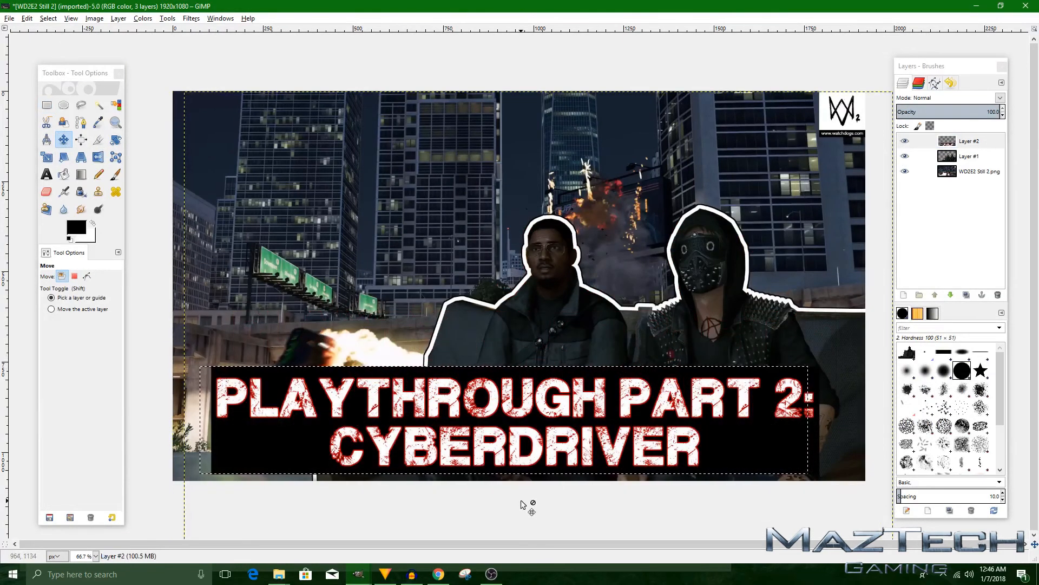
# Paste the copied MazTech Gaming logo into the WD2E2 Still 2 image as a new layer and align it with the image's upper-left corner
pyautogui.click(263, 175)
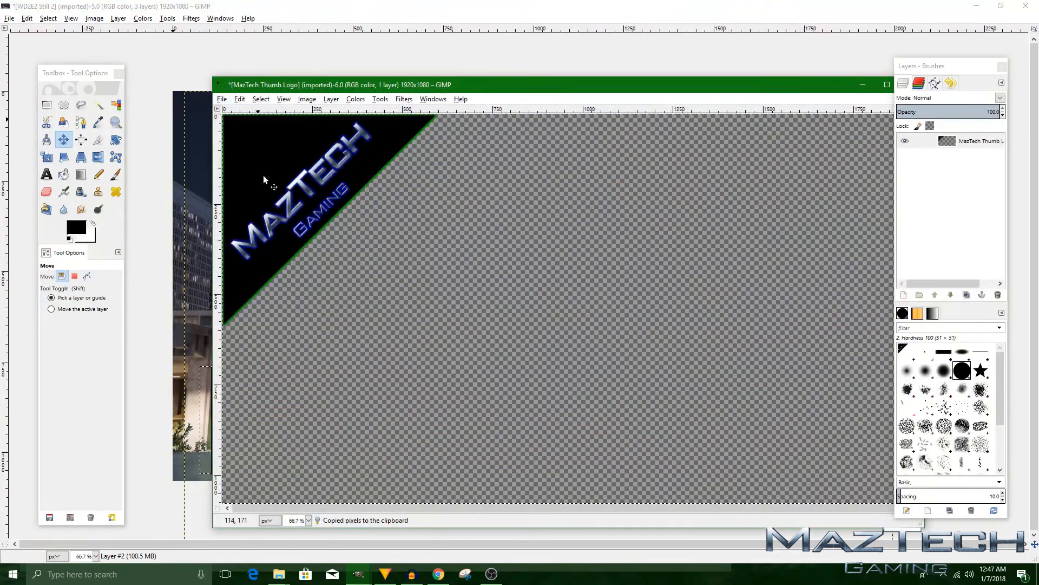
pyautogui.click(305, 11)
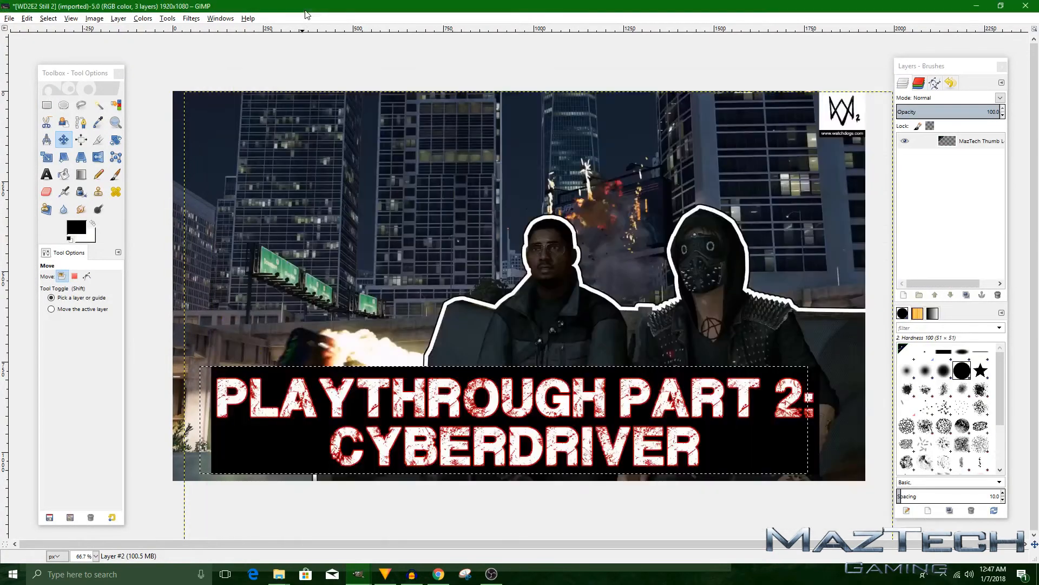
pyautogui.click(27, 18)
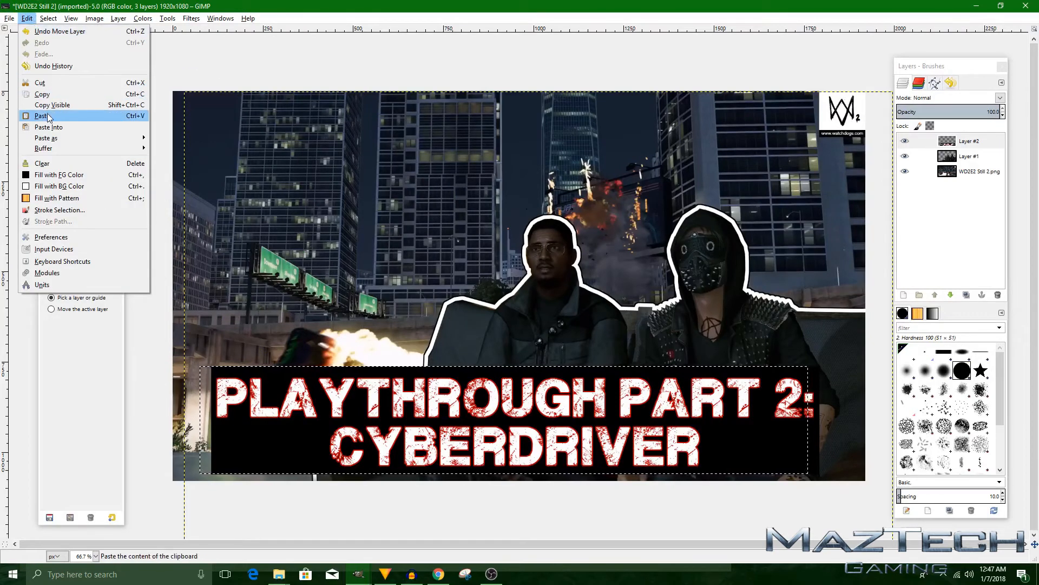
pyautogui.click(47, 116)
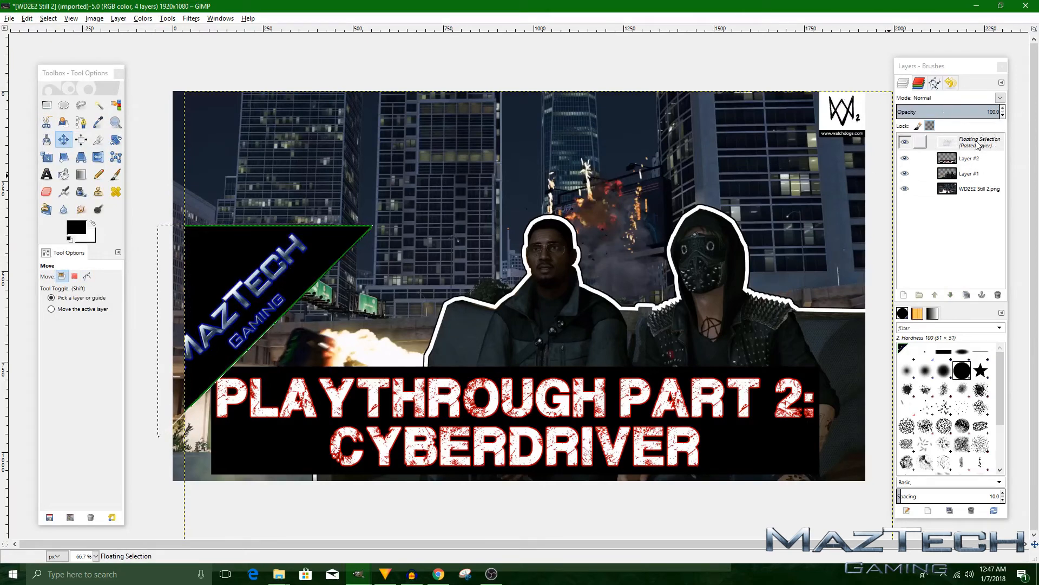
pyautogui.press('ctrl')
pyautogui.press('ctrl')
pyautogui.press('ctrl')
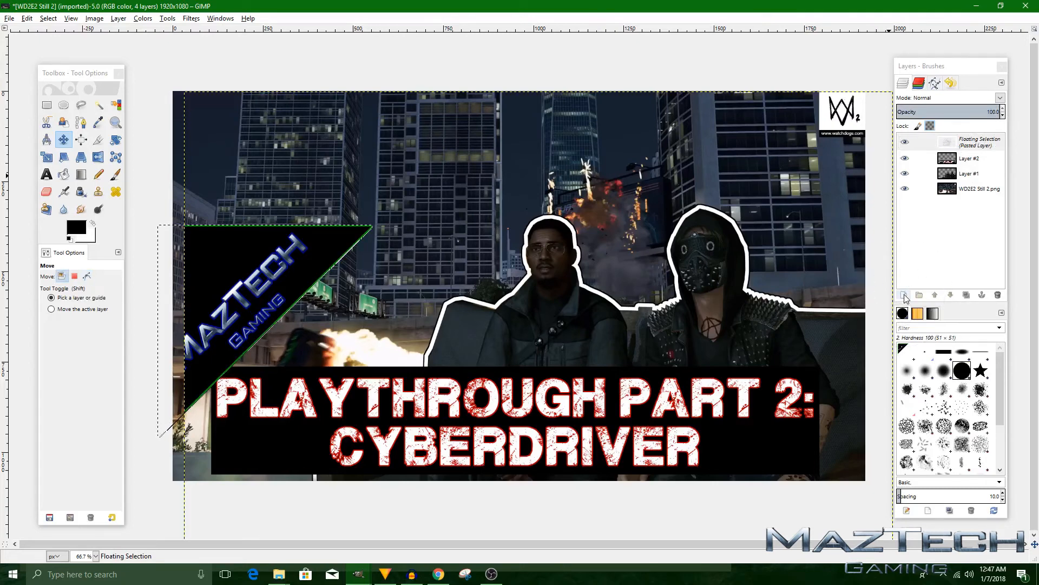
pyautogui.click(905, 295)
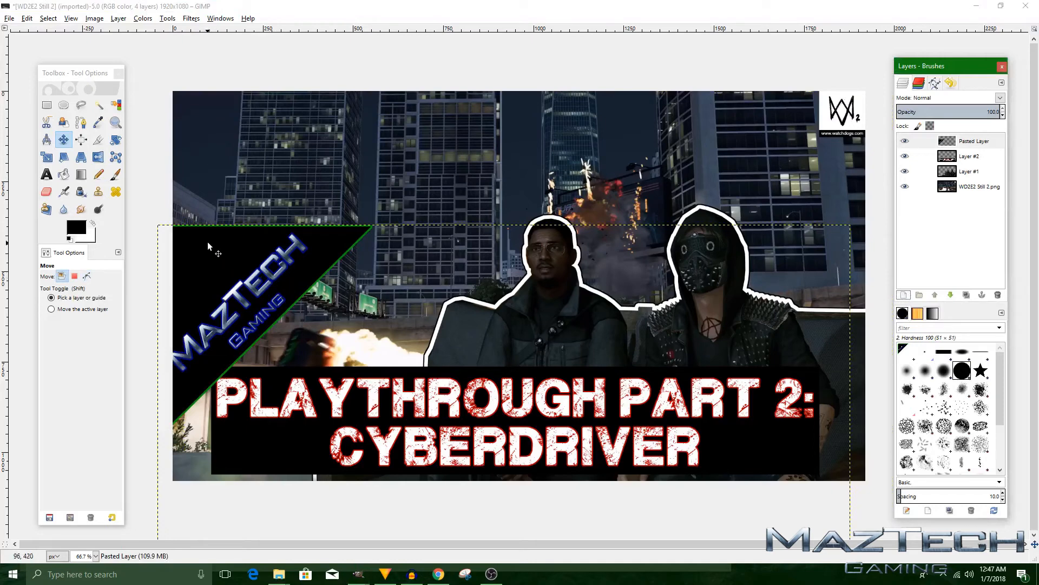
pyautogui.click(63, 139)
pyautogui.moveTo(195, 265); pyautogui.dragTo(210, 133)
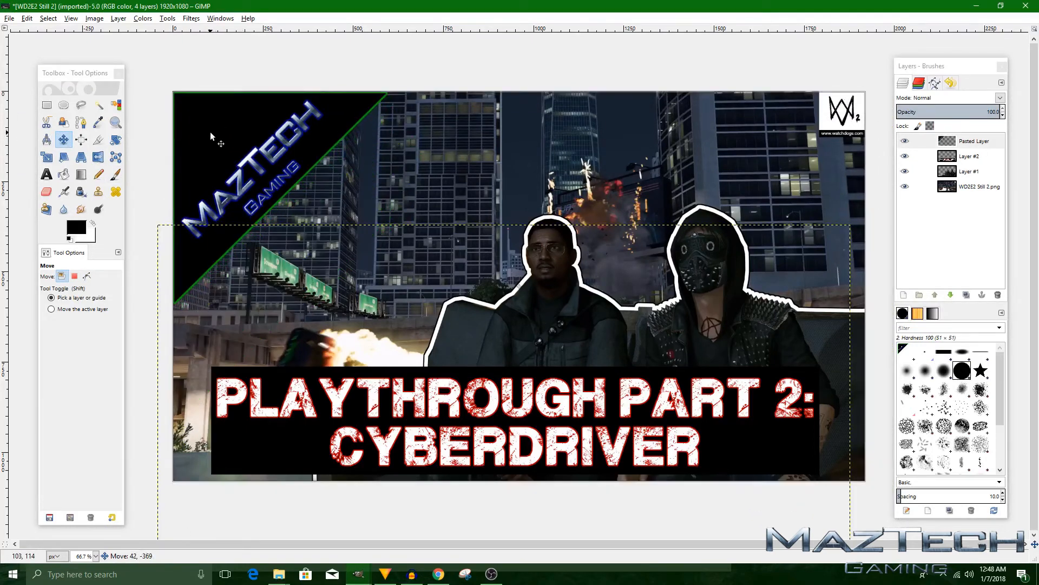
# Select the entire WD2 Logo image and copy it
pyautogui.press('ctrl')
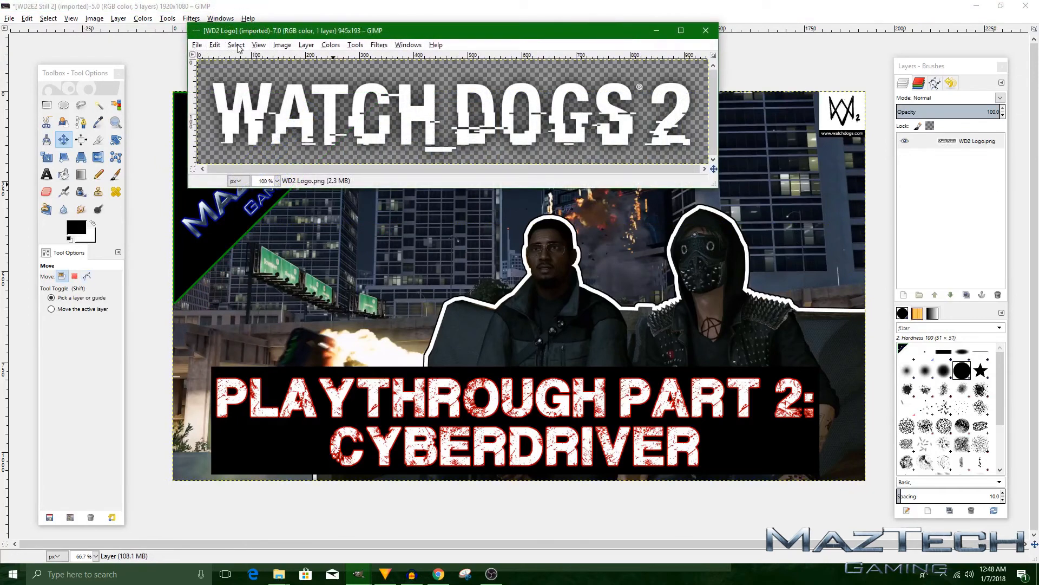
pyautogui.click(237, 45)
pyautogui.click(244, 62)
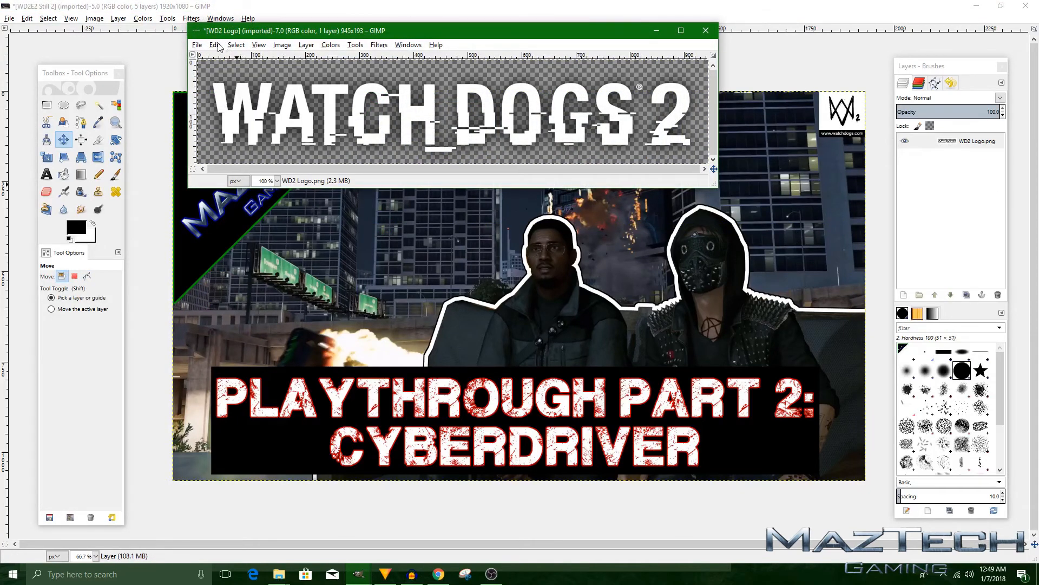
pyautogui.click(215, 46)
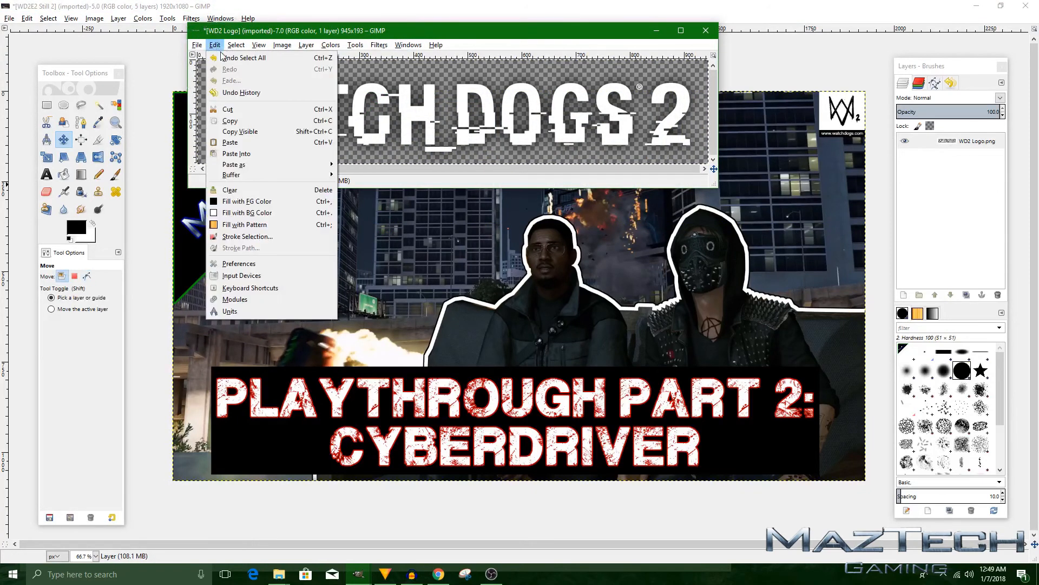
pyautogui.click(237, 125)
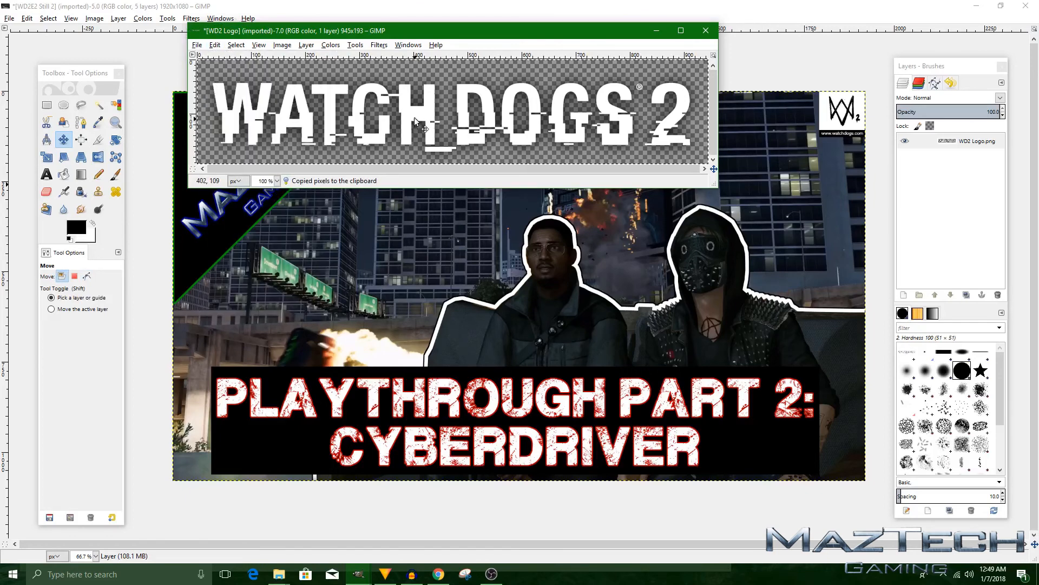
# Paste the Watch Dogs 2 logo into the thumbnail as a new layer and move it to the image's upper-right corner
pyautogui.click(657, 31)
pyautogui.click(26, 18)
pyautogui.click(43, 122)
pyautogui.click(903, 295)
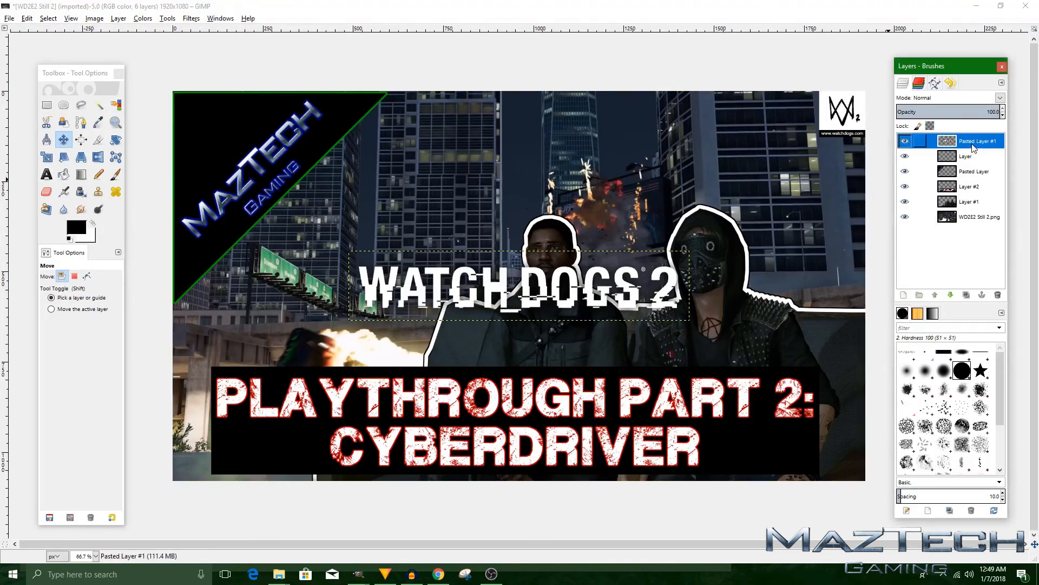
pyautogui.moveTo(384, 293); pyautogui.dragTo(559, 121)
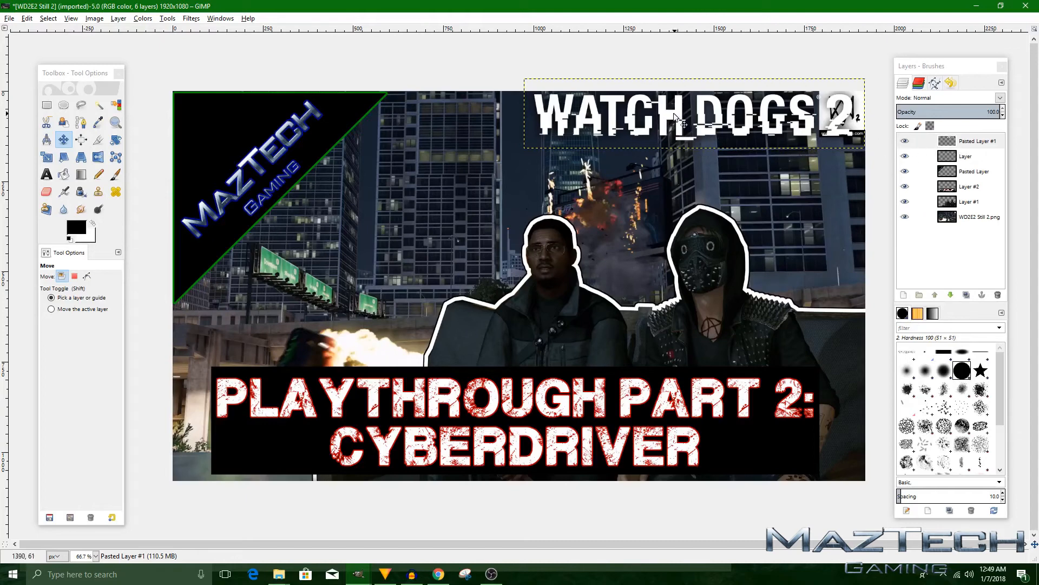
# Raise the empty transparent layer above the Watch Dogs 2 logo and make a rectangular selection about 931 × 146 px around the logo
pyautogui.click(963, 157)
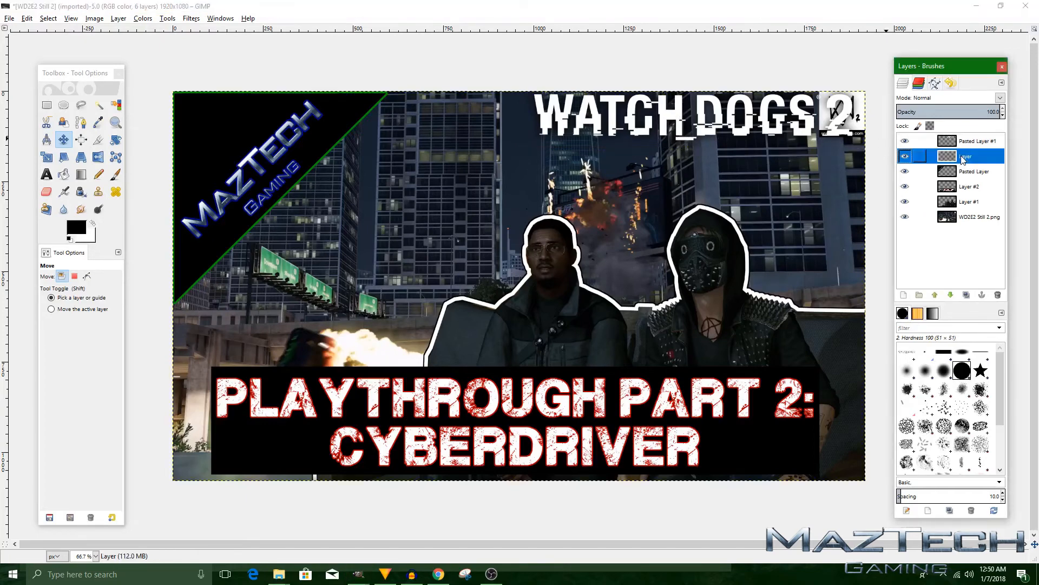
pyautogui.moveTo(967, 158); pyautogui.dragTo(970, 140)
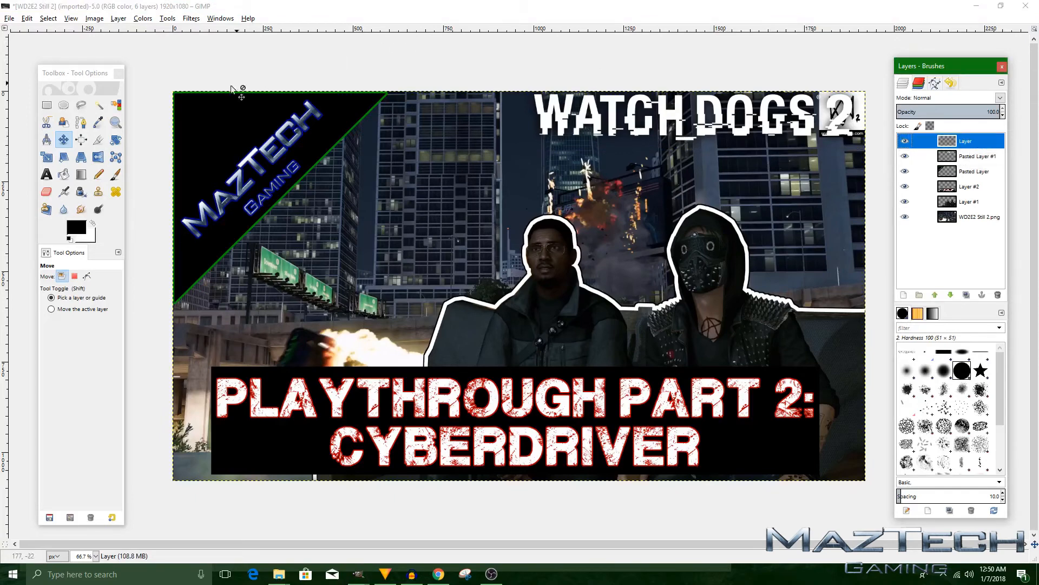
pyautogui.click(46, 107)
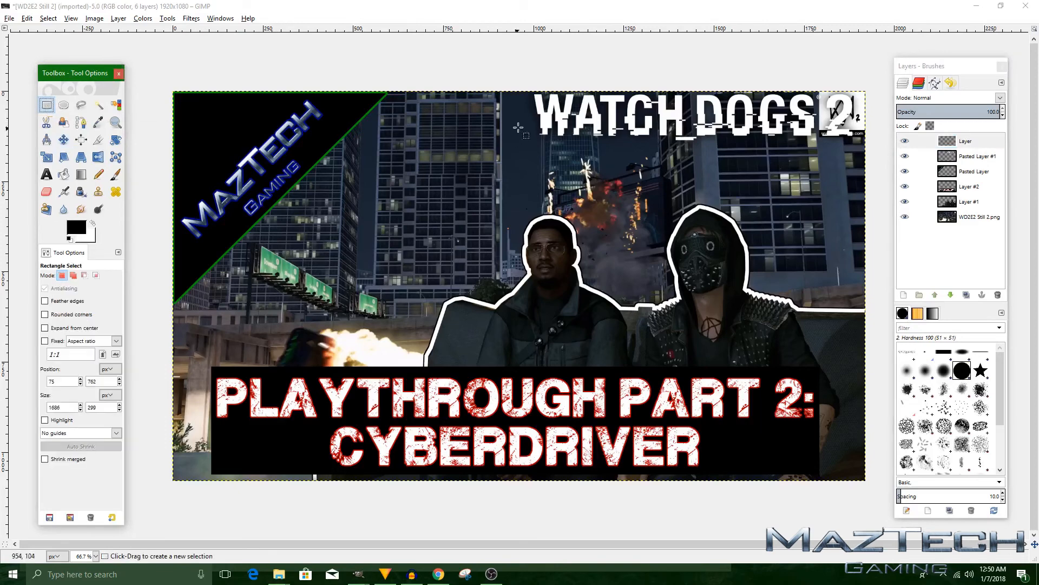
pyautogui.moveTo(528, 92); pyautogui.dragTo(865, 145)
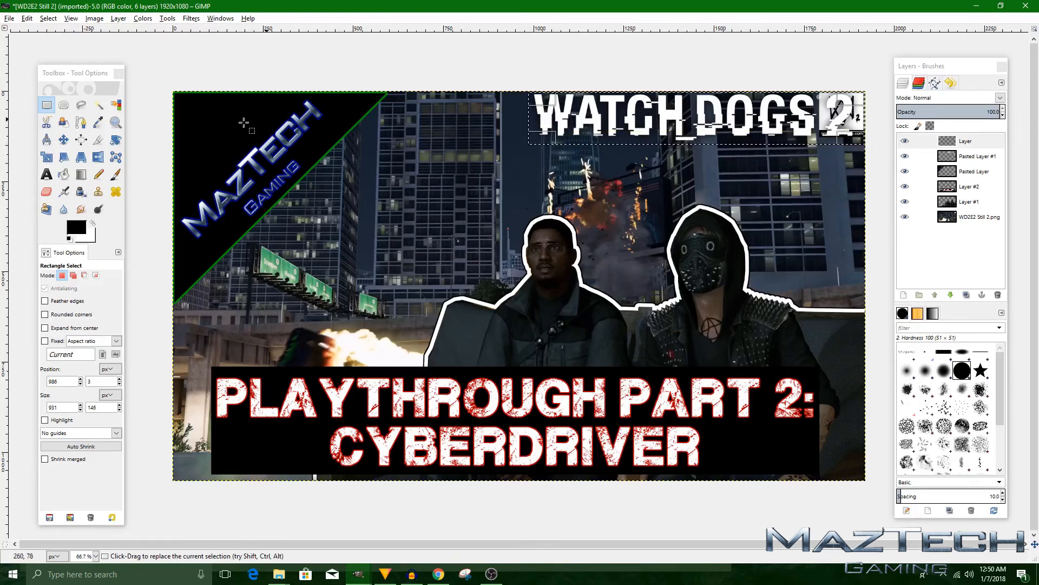
# Bucket-fill the selection around the Watch Dogs 2 logo with black and move the filled layer beneath the logo layer
pyautogui.click(63, 174)
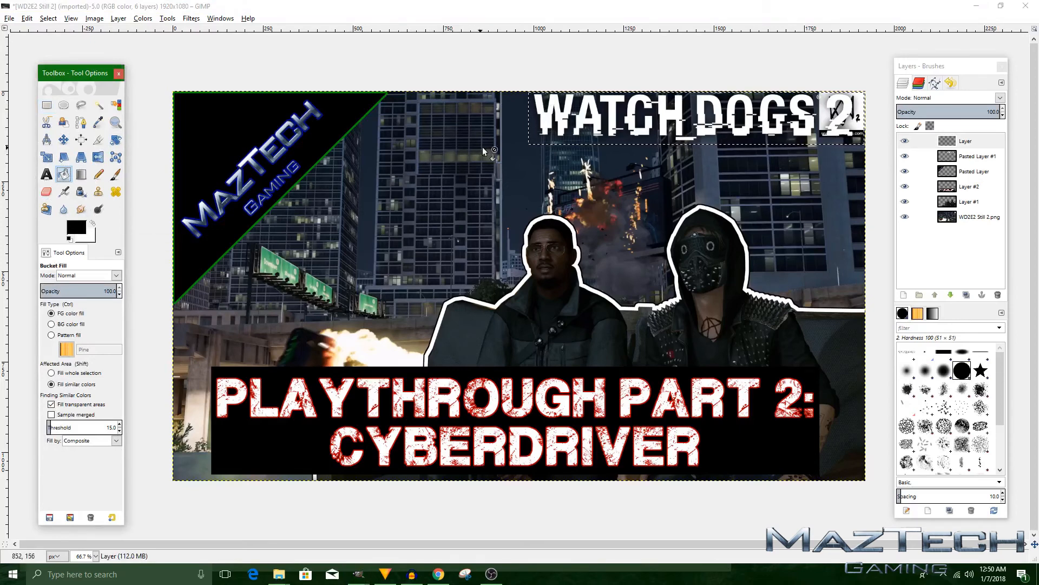
pyautogui.click(572, 138)
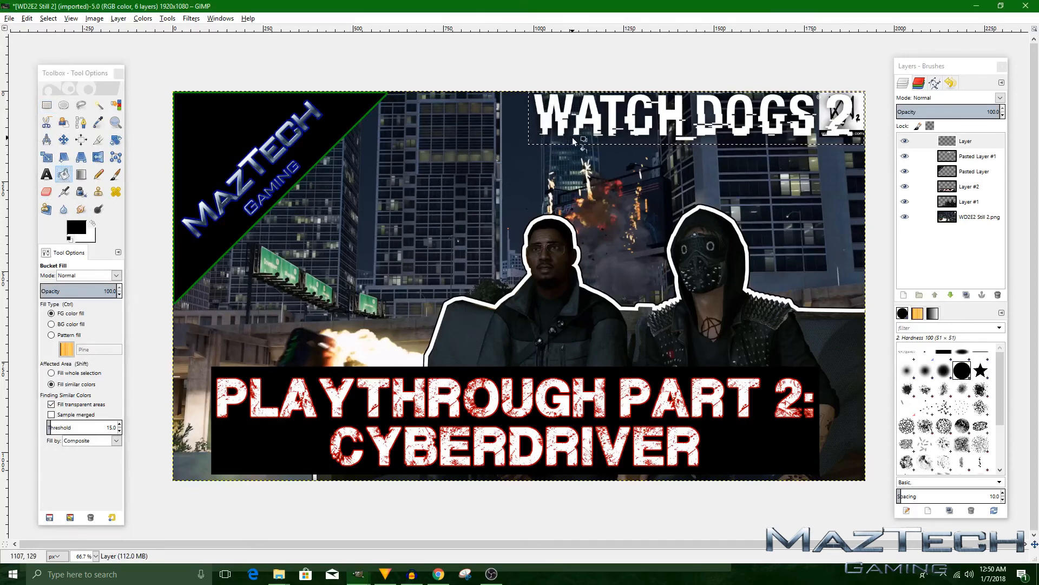
pyautogui.click(573, 138)
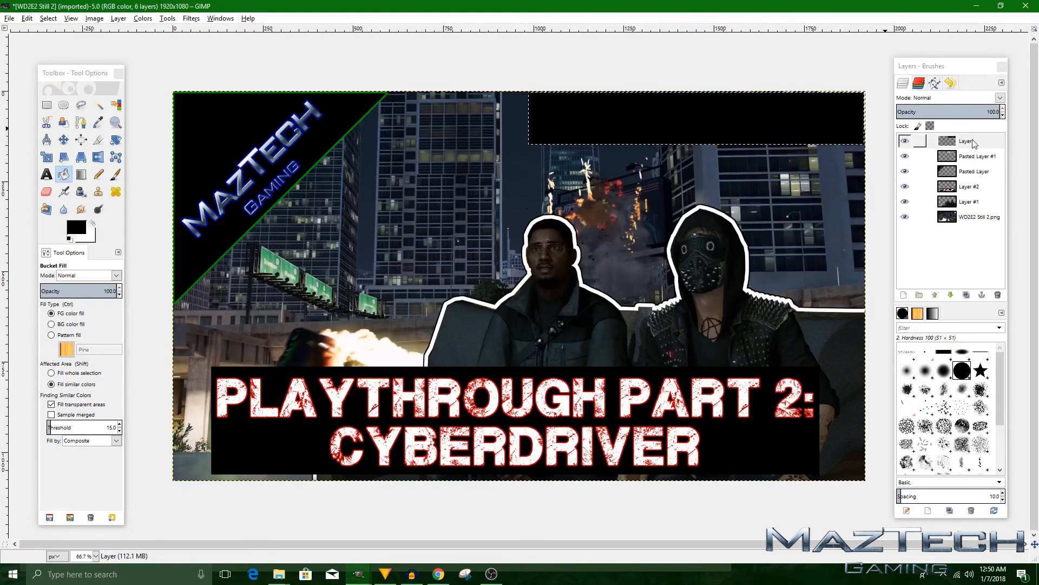
pyautogui.moveTo(966, 141); pyautogui.dragTo(973, 162)
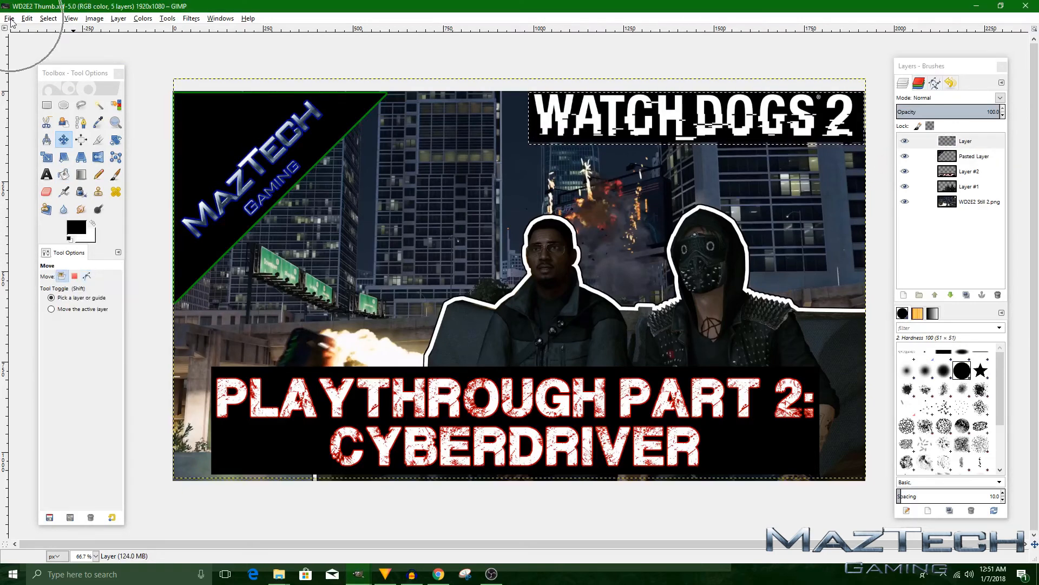
# Export the image to the Thumbnails folder as WD2E2 Thumb.jpg
pyautogui.click(9, 18)
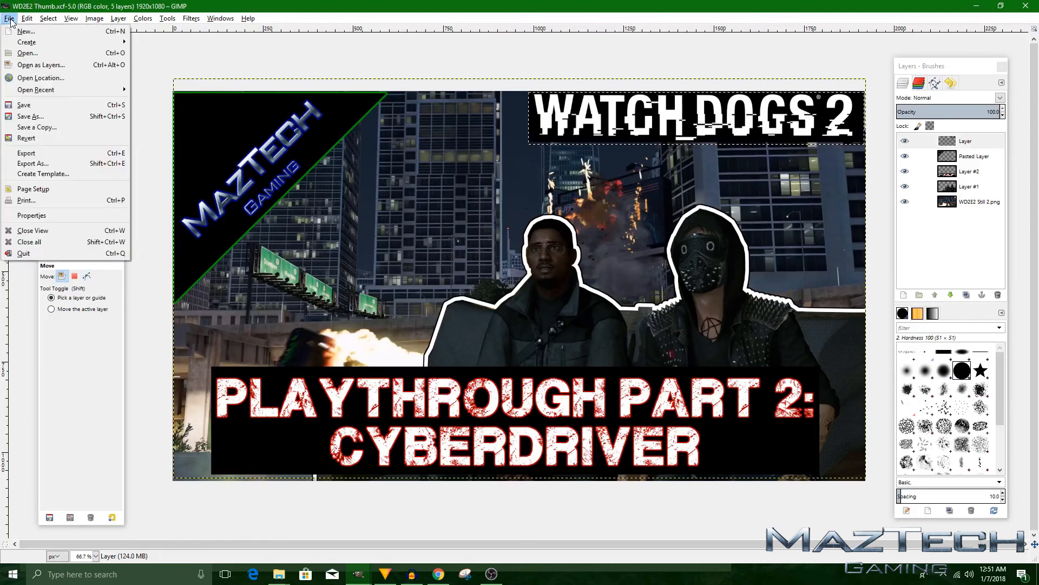
pyautogui.click(37, 164)
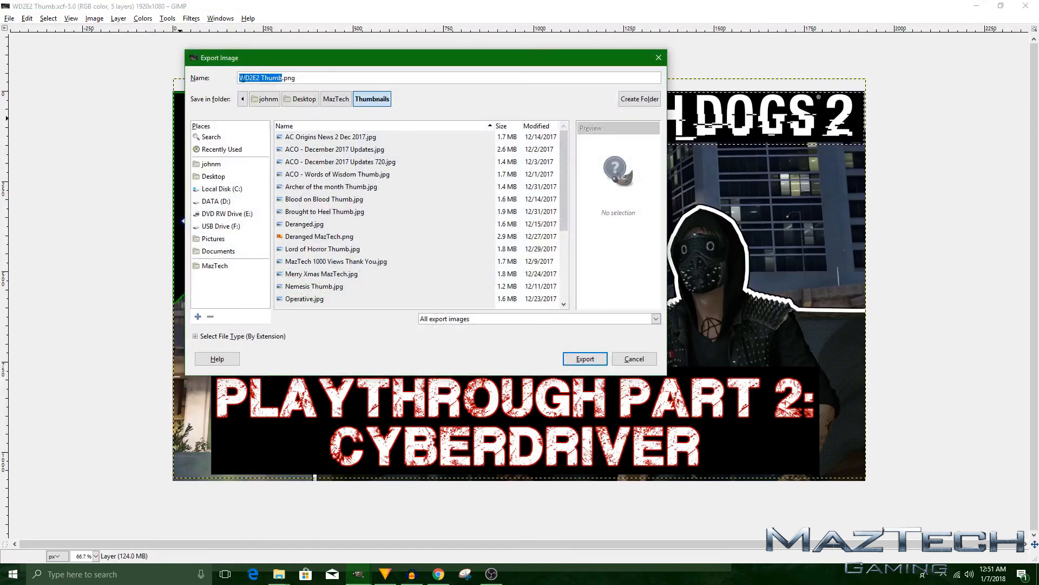
pyautogui.click(298, 78)
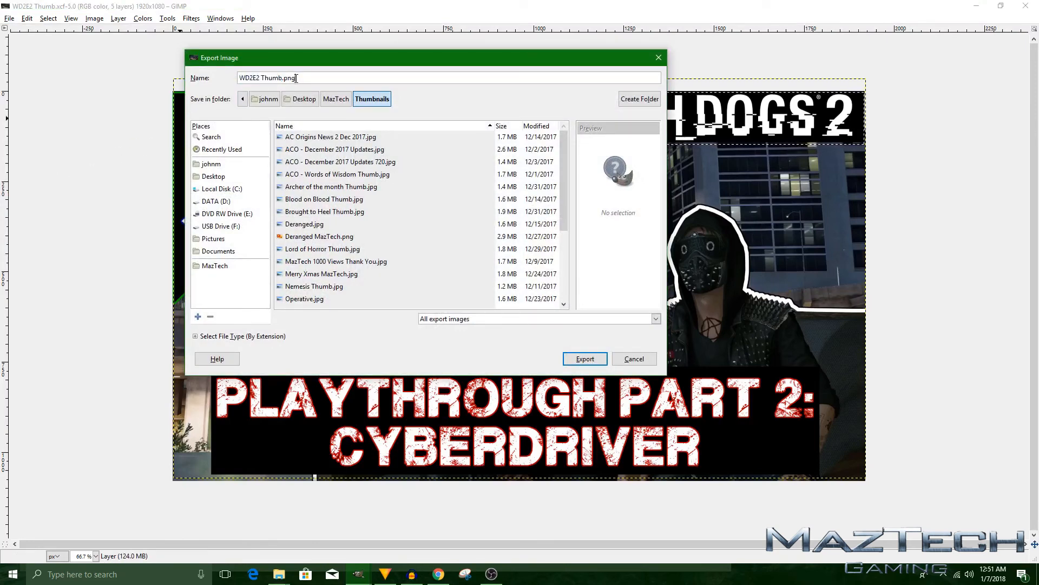
pyautogui.press('BackSpace')
pyautogui.press('BackSpace')
pyautogui.press('BackSpace')
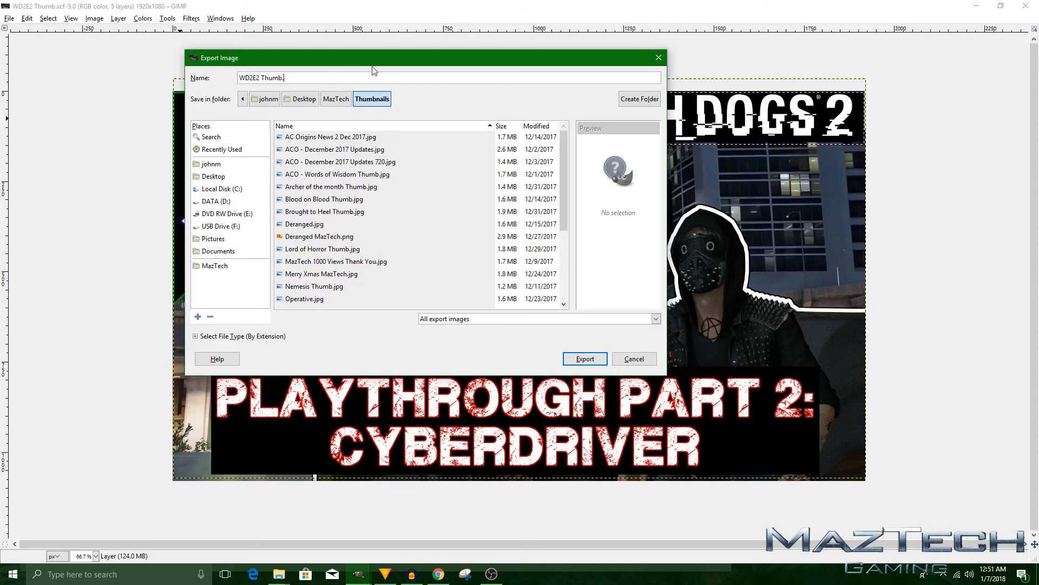
pyautogui.write('jpg')
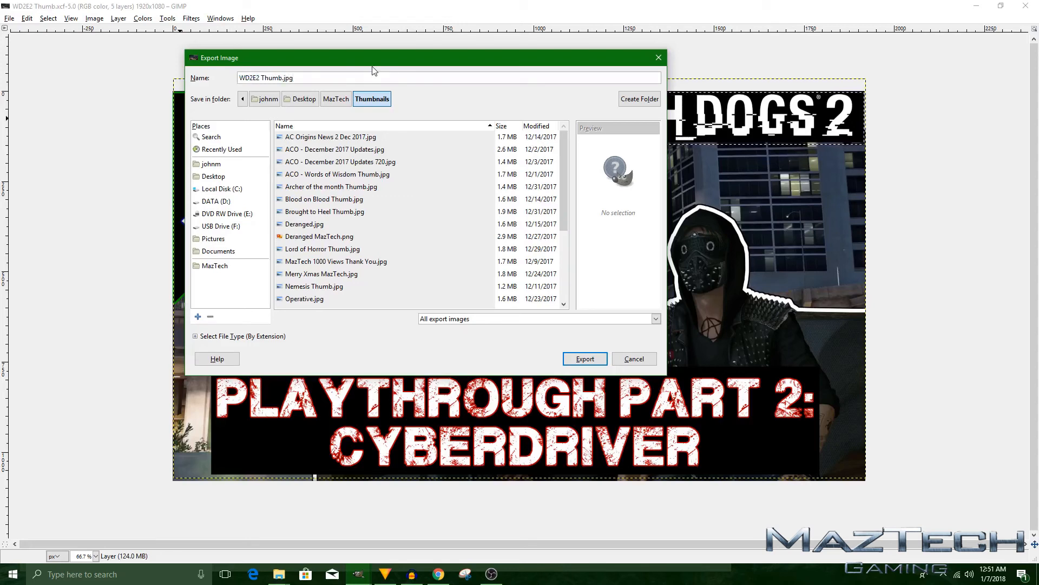